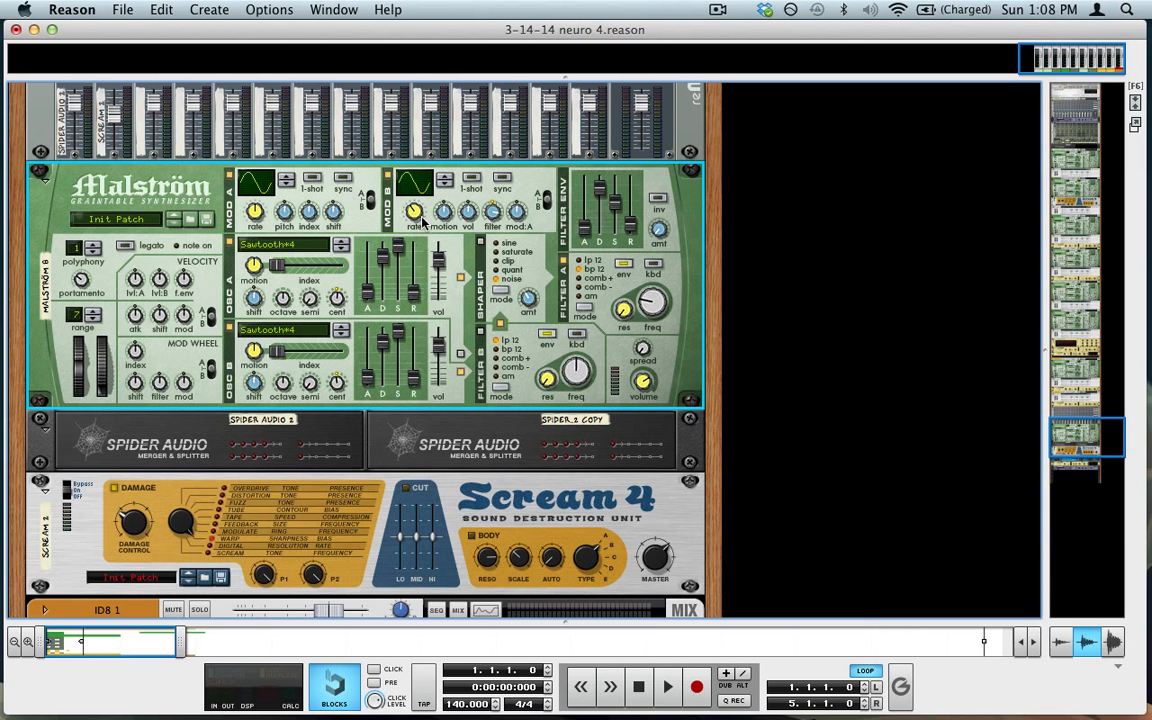
# Step: Raise the Mod B rate on the Malström and save the current song
pyautogui.moveTo(417, 205); pyautogui.dragTo(467, 175)
pyautogui.press('super+s')
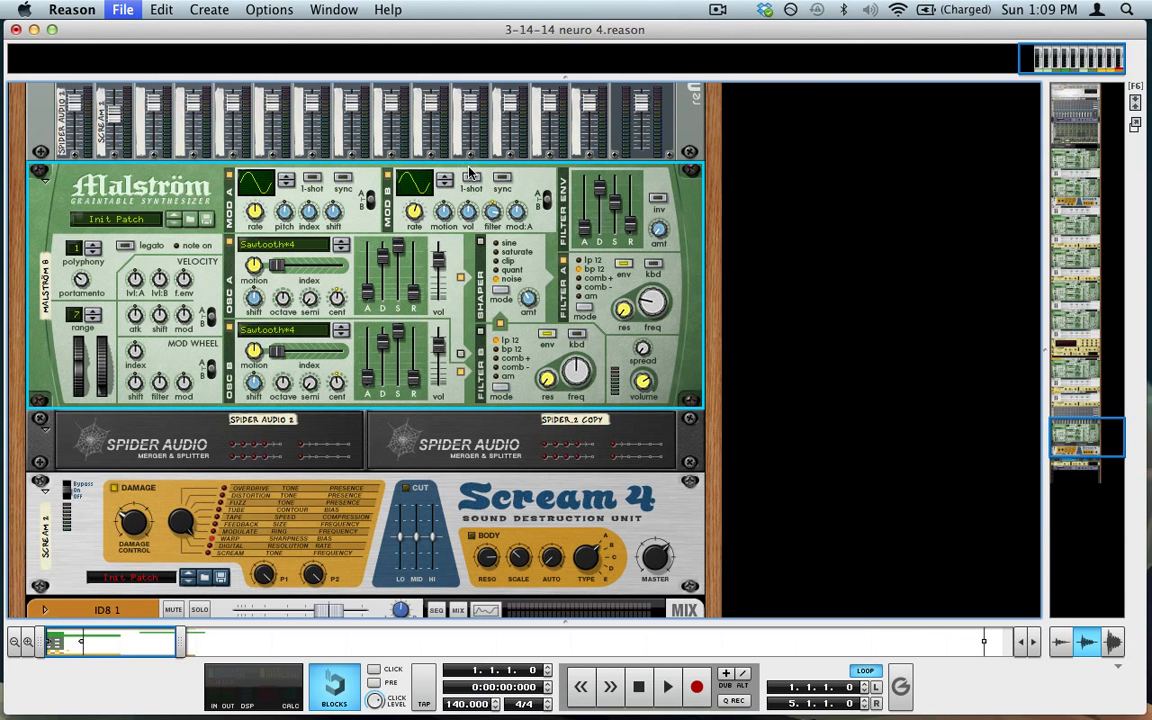
# Step: Start a new song and add a Malström Graintable Synthesizer to its rack
pyautogui.press('super+n')
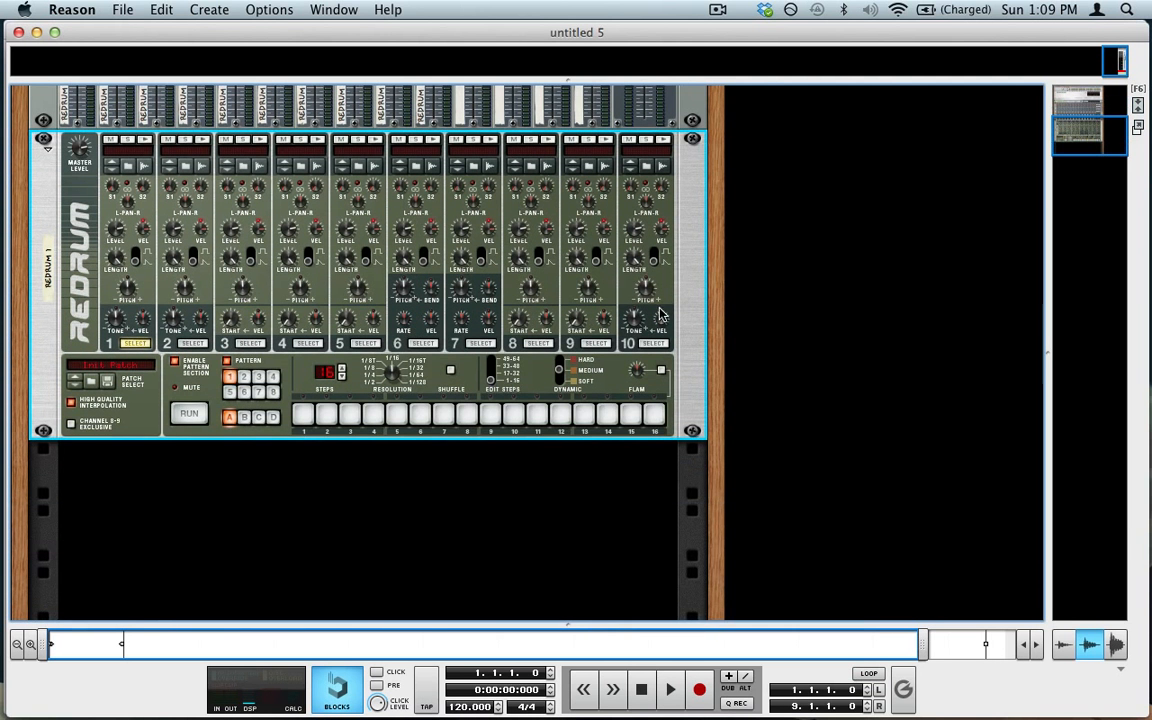
pyautogui.click(209, 9)
pyautogui.moveTo(225, 93)
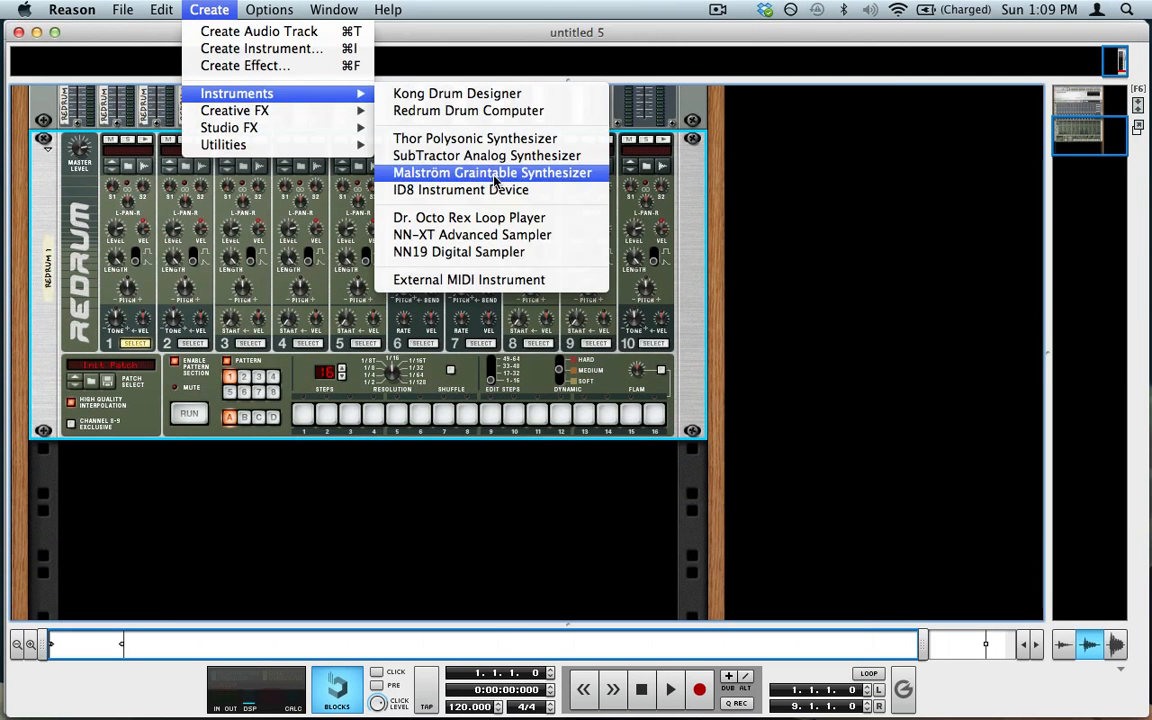
pyautogui.click(445, 171)
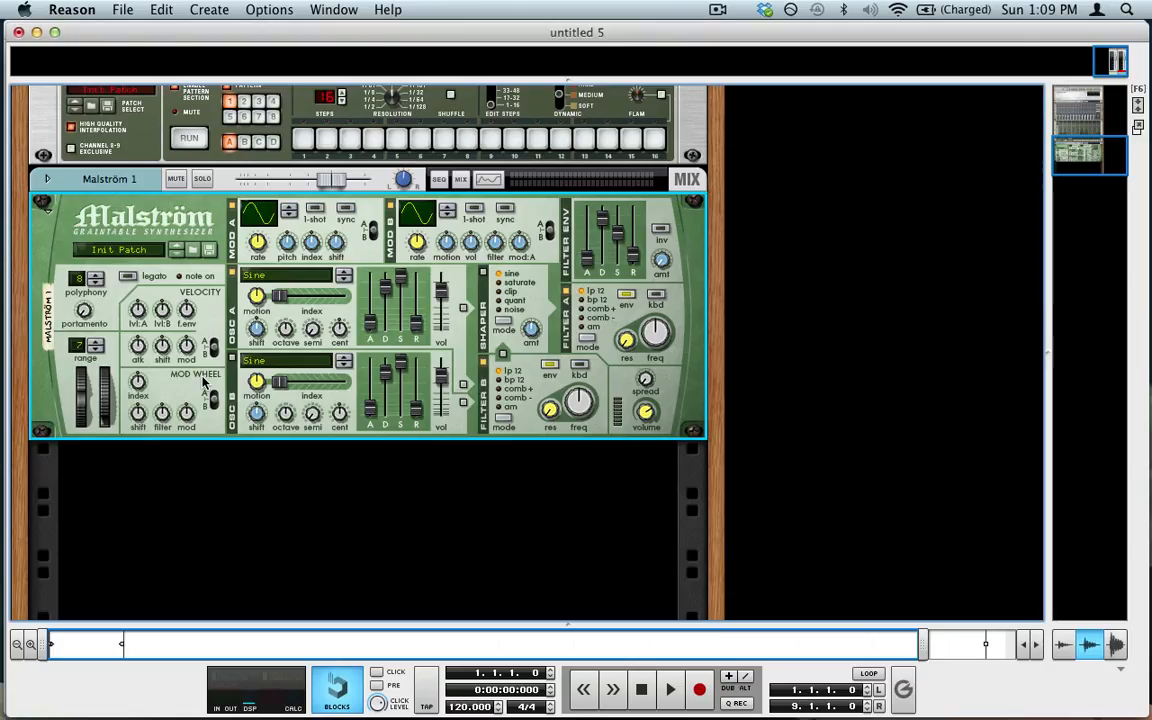
# Step: Set oscillator A to the Sawtooth*4 waveform and reset its motion to the default
pyautogui.click(344, 279)
pyautogui.click(344, 278)
pyautogui.click(343, 280)
pyautogui.click(343, 280)
pyautogui.moveTo(262, 310); pyautogui.dragTo(312, 345)
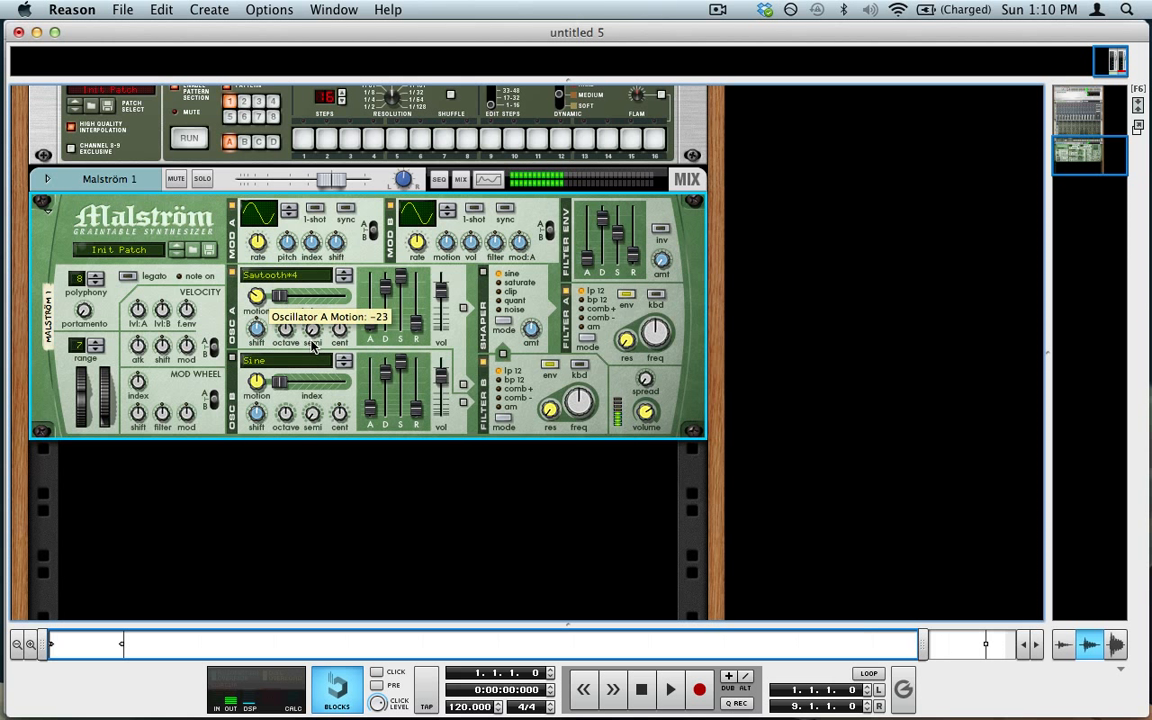
pyautogui.keyDown('super'); pyautogui.click(263, 304); pyautogui.keyUp('super')
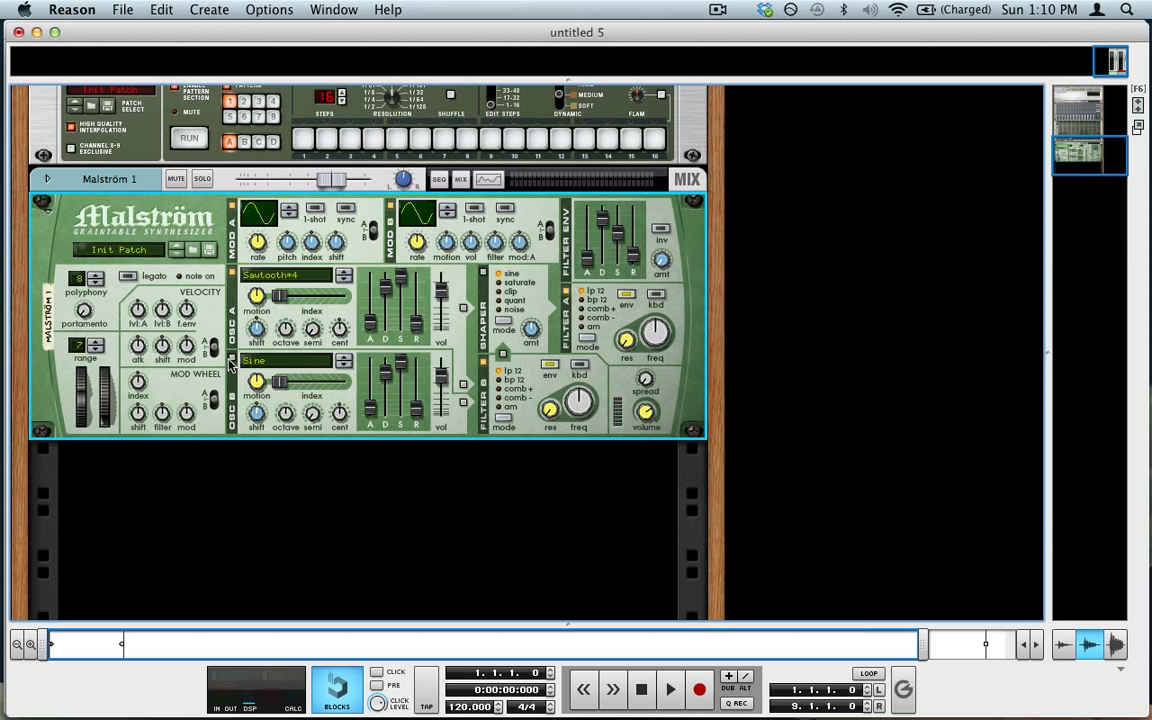
# Step: Set oscillator B to Sawtooth*4 and slightly detune both oscillators in opposite directions, with oscillator B at 3 cents
pyautogui.click(344, 364)
pyautogui.moveTo(340, 330); pyautogui.dragTo(341, 340)
pyautogui.moveTo(340, 416); pyautogui.dragTo(340, 414)
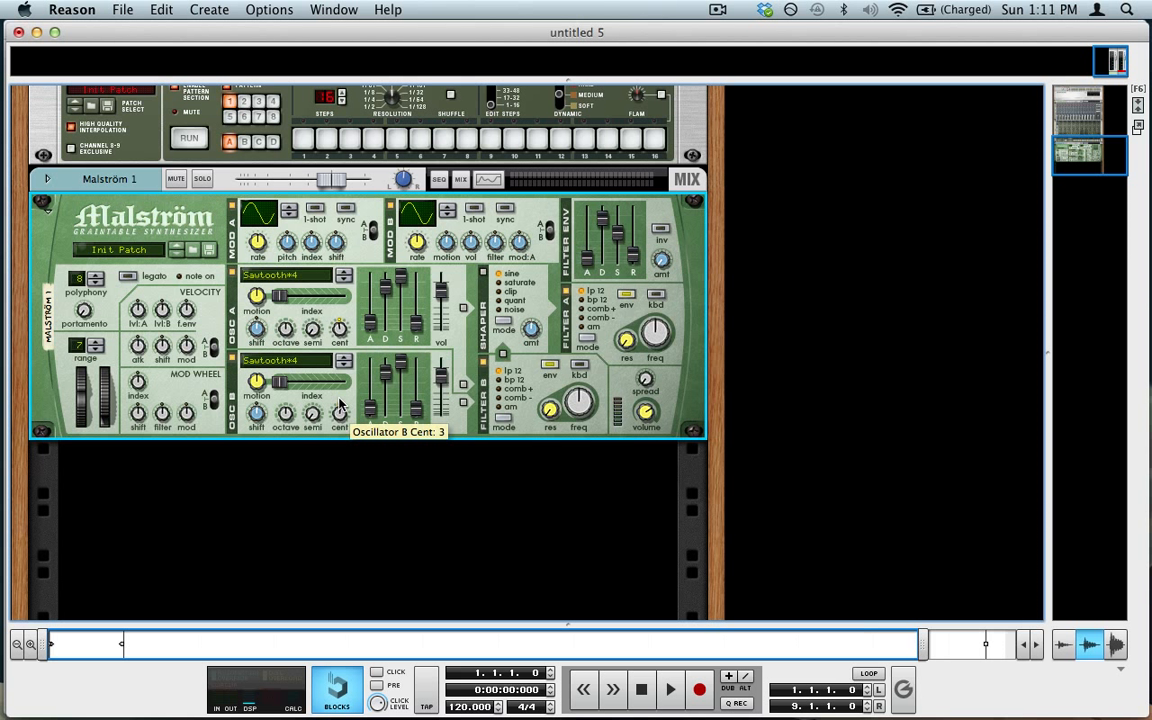
pyautogui.moveTo(340, 333)
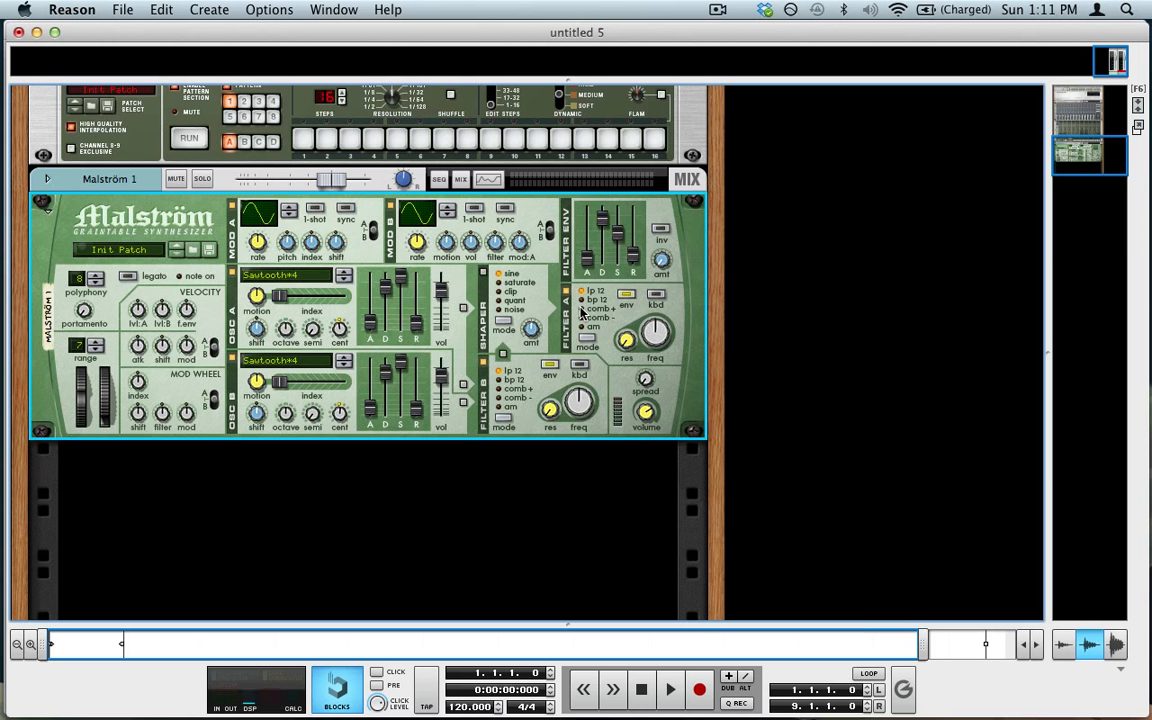
# Step: Route oscillator A to the shaper, oscillator B to filter B, and filter B on to the shaper
pyautogui.click(463, 309)
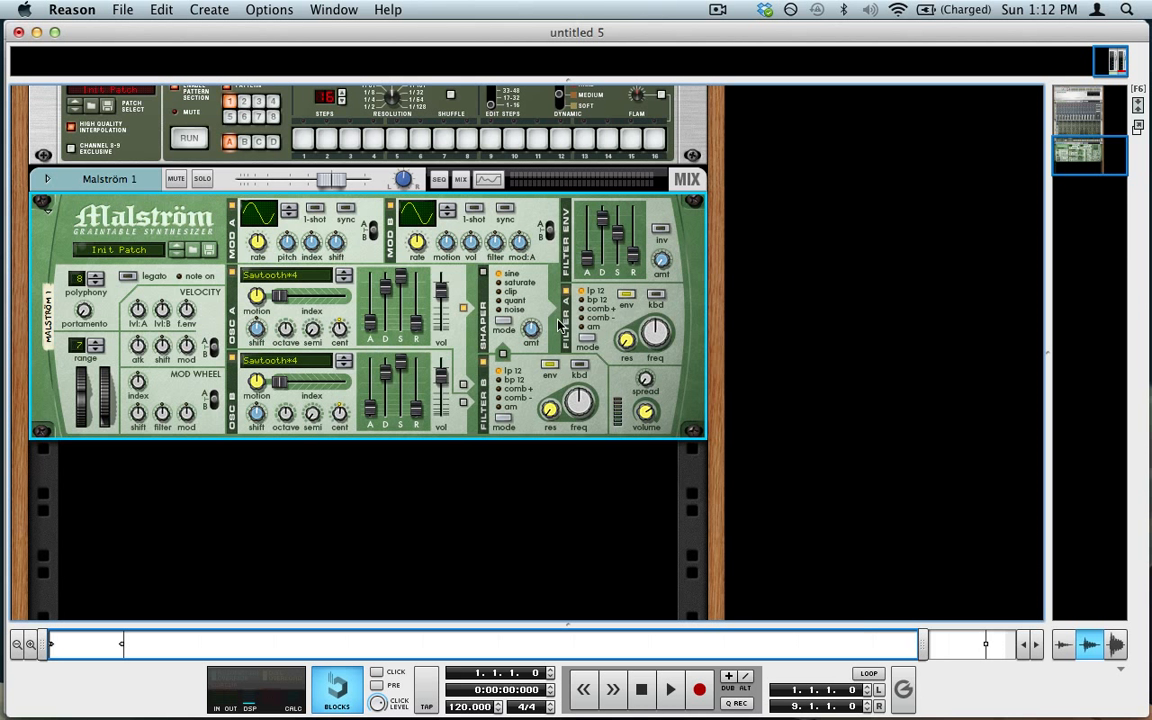
pyautogui.click(463, 404)
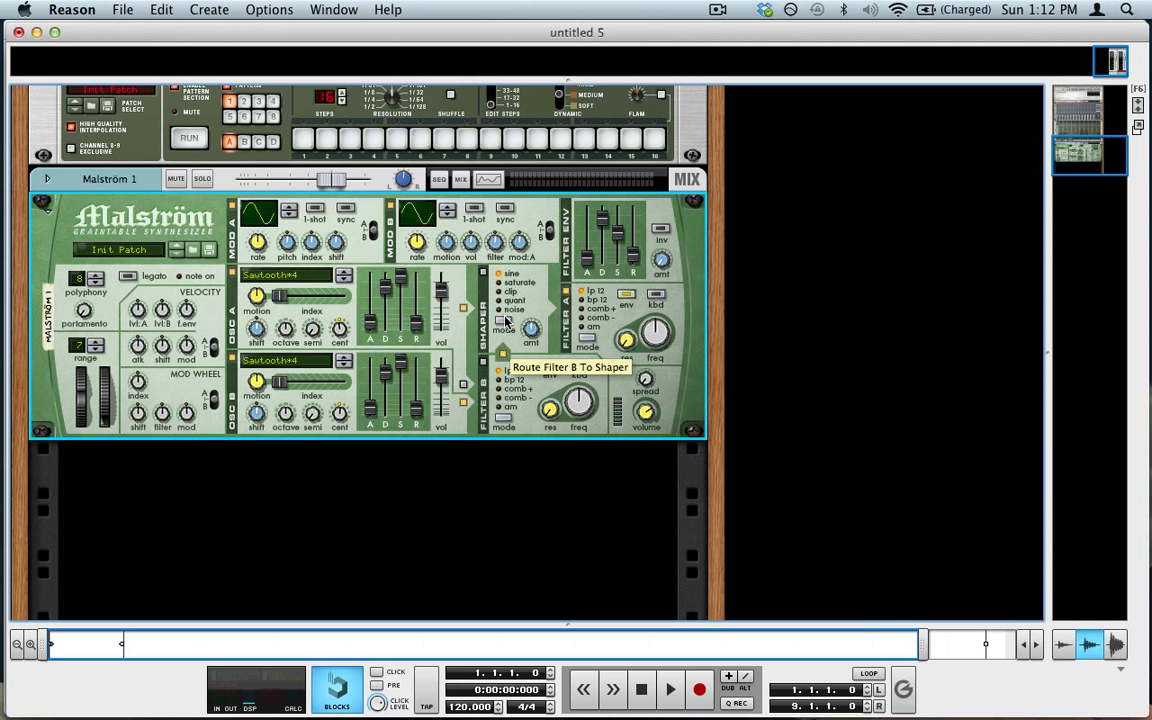
pyautogui.click(502, 353)
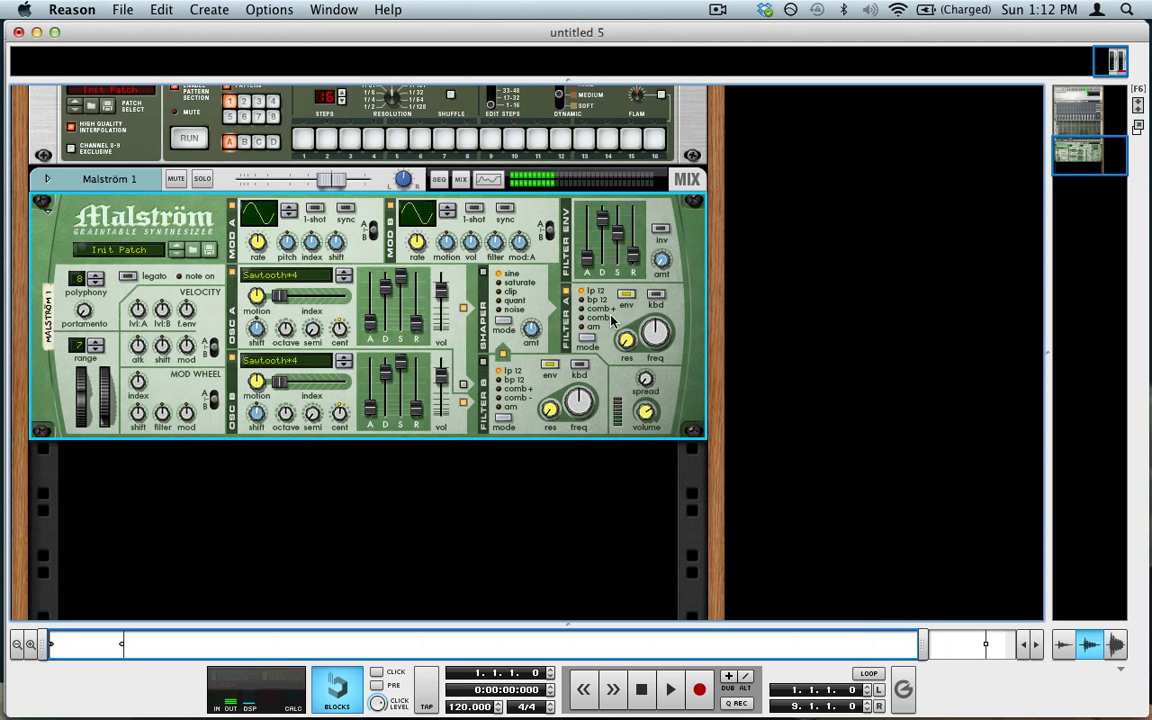
# Step: Set filter A to the bp 12 mode and lower its frequency to 31
pyautogui.click(571, 289)
pyautogui.moveTo(653, 335)
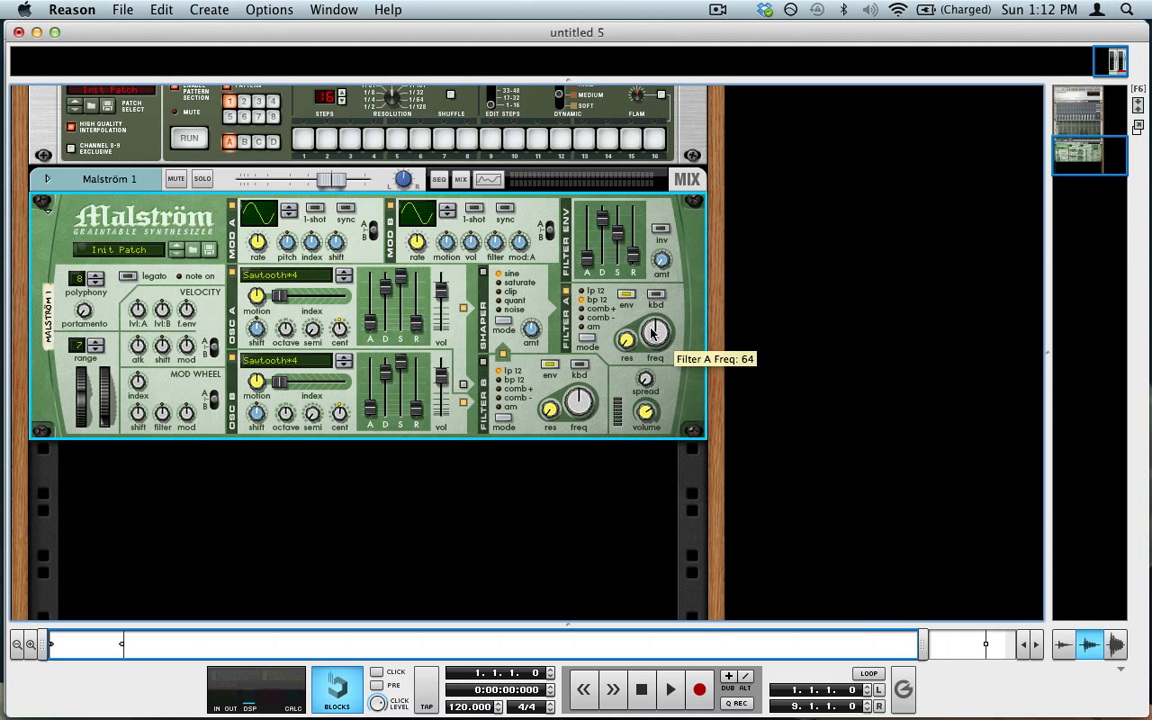
pyautogui.moveTo(653, 335); pyautogui.dragTo(642, 395)
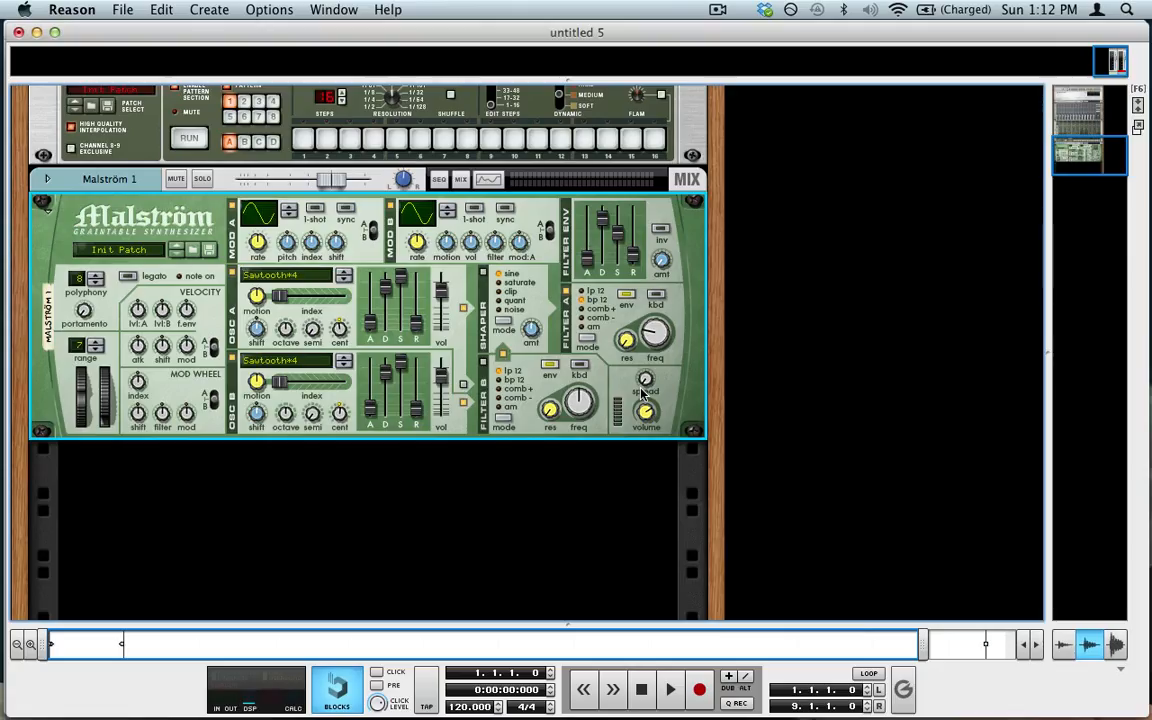
pyautogui.moveTo(659, 343)
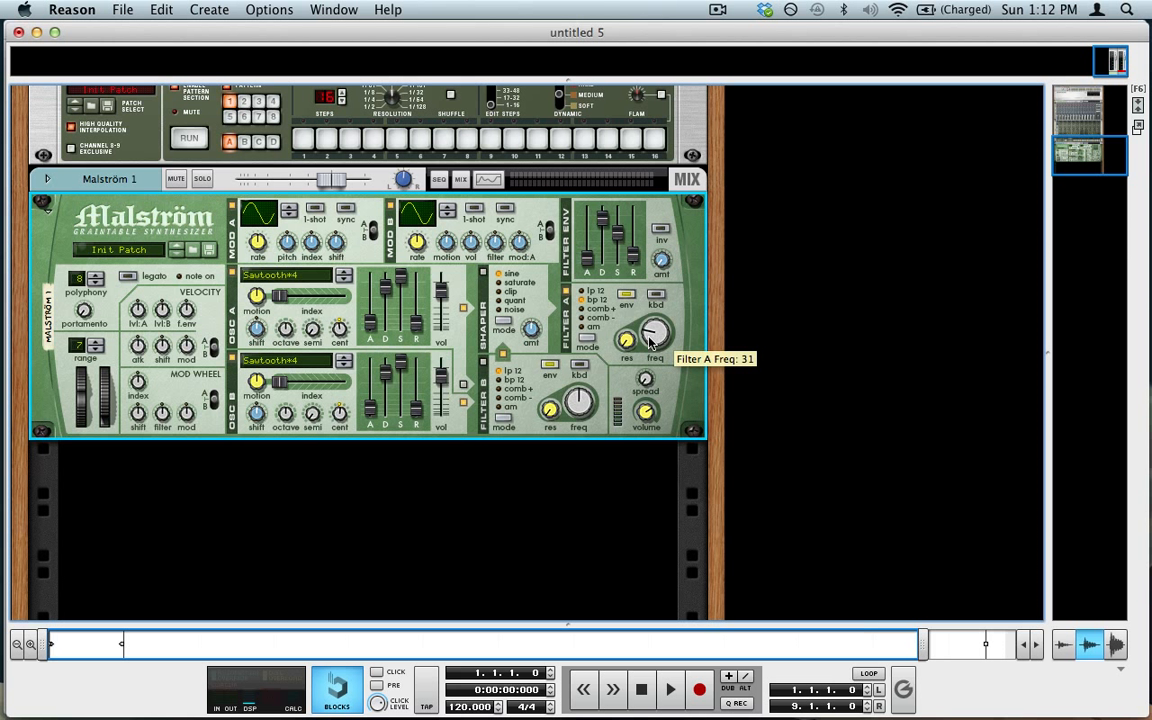
pyautogui.press('F7')
pyautogui.press('F6')
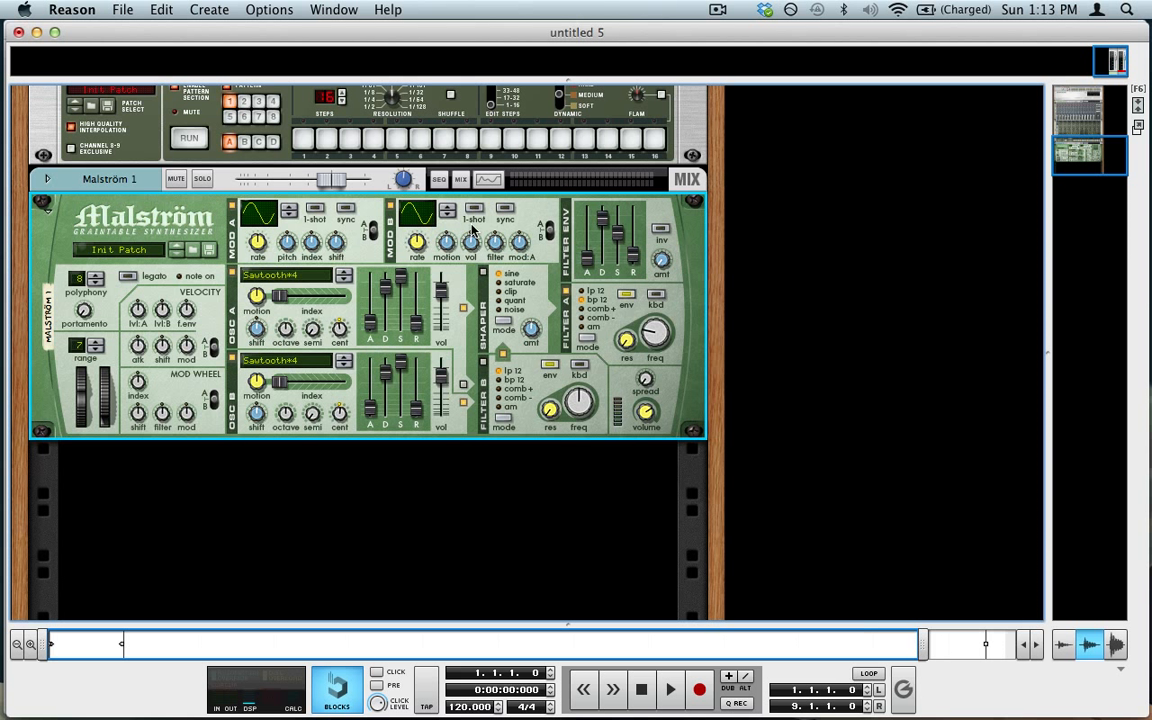
# Step: Raise Mod B's filter modulation amount and increase its rate slightly
pyautogui.moveTo(494, 246); pyautogui.dragTo(488, 160)
pyautogui.moveTo(498, 244)
pyautogui.moveTo(417, 228)
pyautogui.moveTo(417, 228)
pyautogui.mouseDown()
pyautogui.moveTo(418, 209)
pyautogui.moveTo(419, 224)
pyautogui.mouseUp()
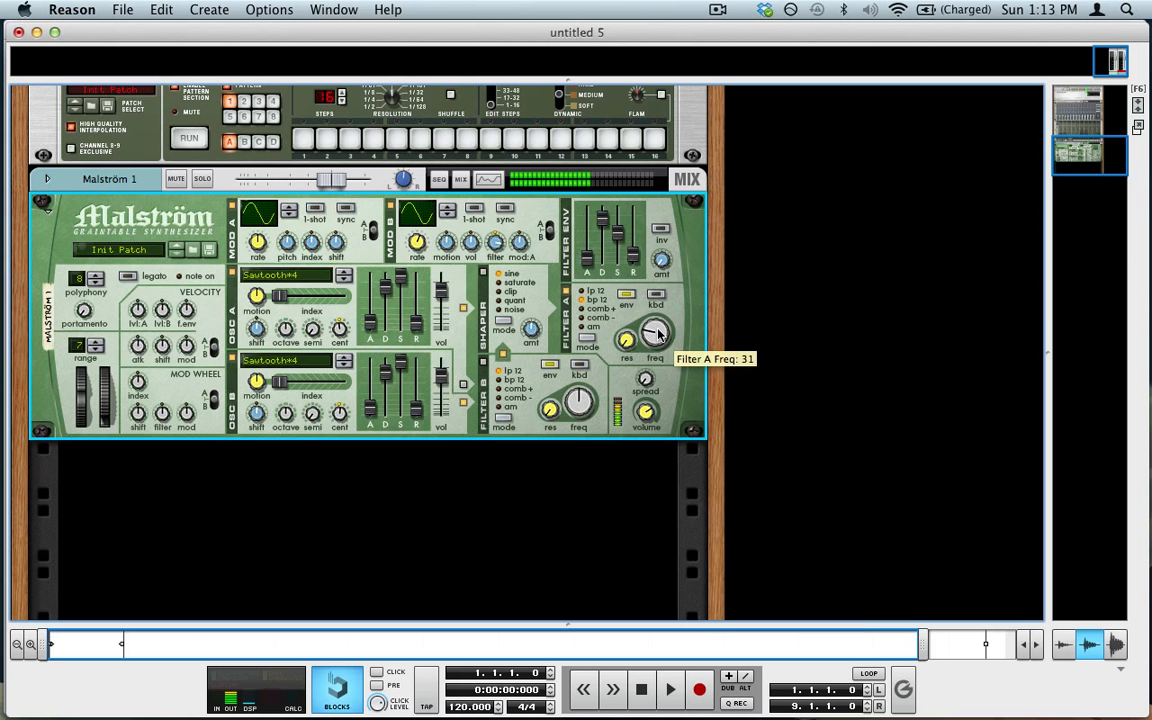
# Step: Fine-tune filter A's frequency and enable the shaper in noise mode
pyautogui.moveTo(657, 333)
pyautogui.mouseDown()
pyautogui.moveTo(664, 390)
pyautogui.moveTo(643, 268)
pyautogui.moveTo(652, 352)
pyautogui.mouseUp()
pyautogui.moveTo(655, 352); pyautogui.dragTo(652, 342)
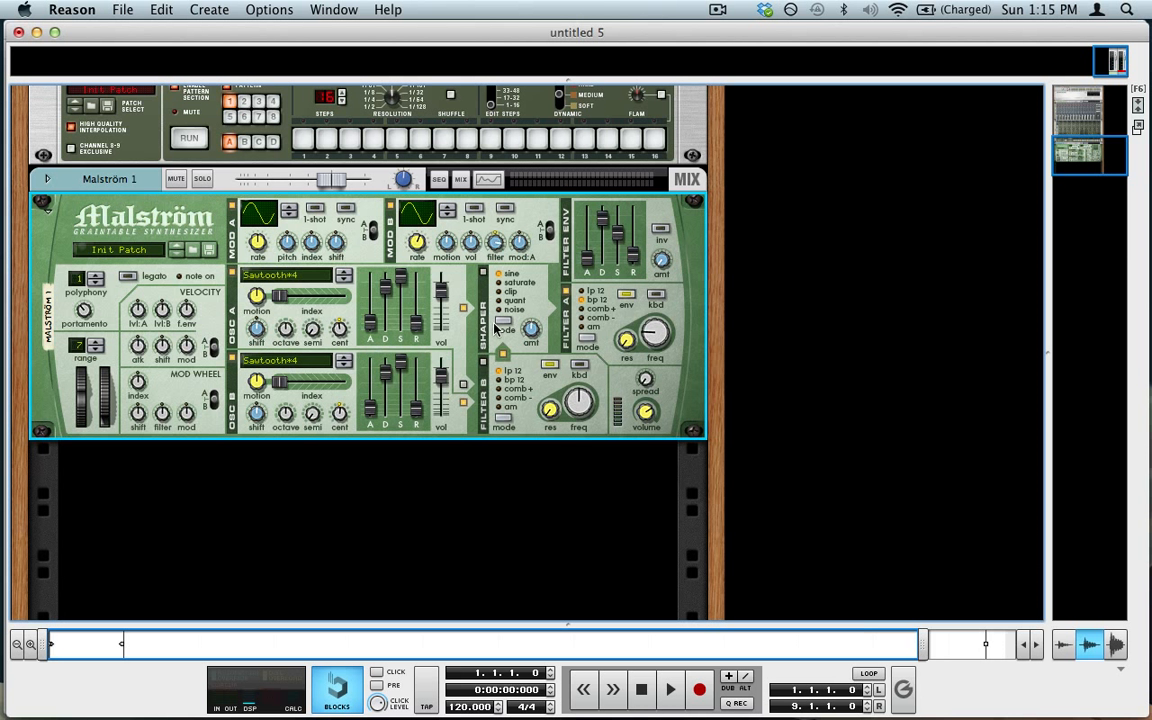
pyautogui.click(483, 273)
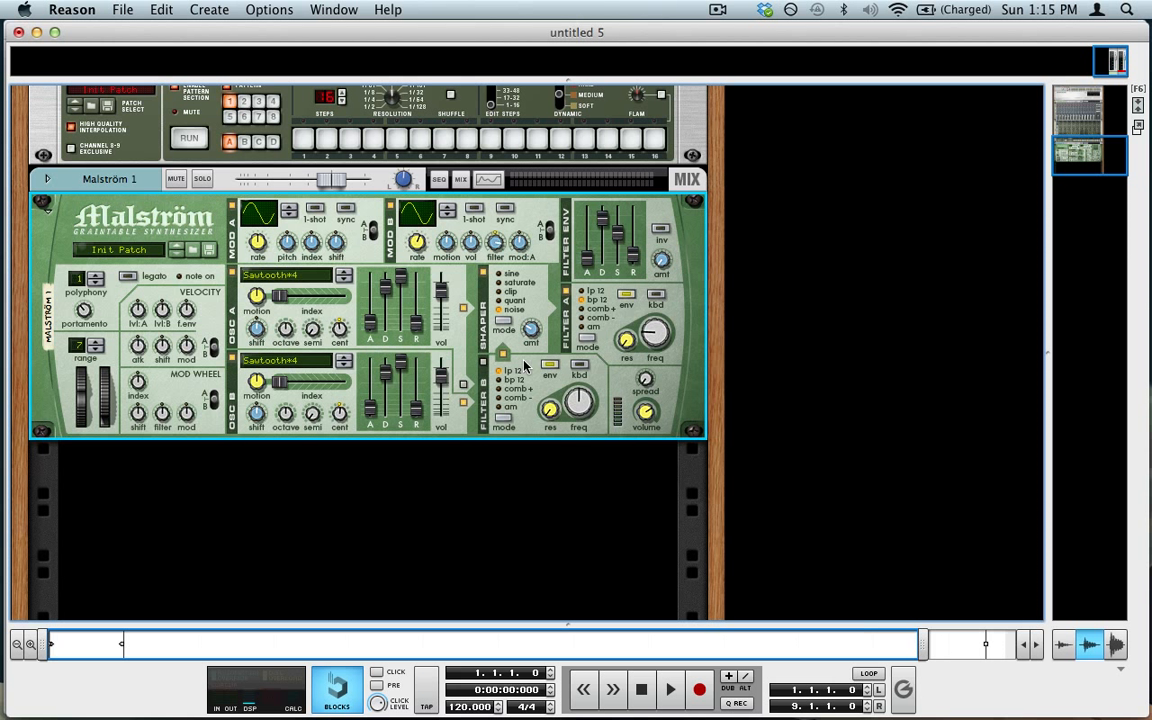
# Step: Add the Nastier Bass.cmb effect patch from the Bass folder under Dynamics after the Malström
pyautogui.click(158, 9)
pyautogui.moveTo(209, 9)
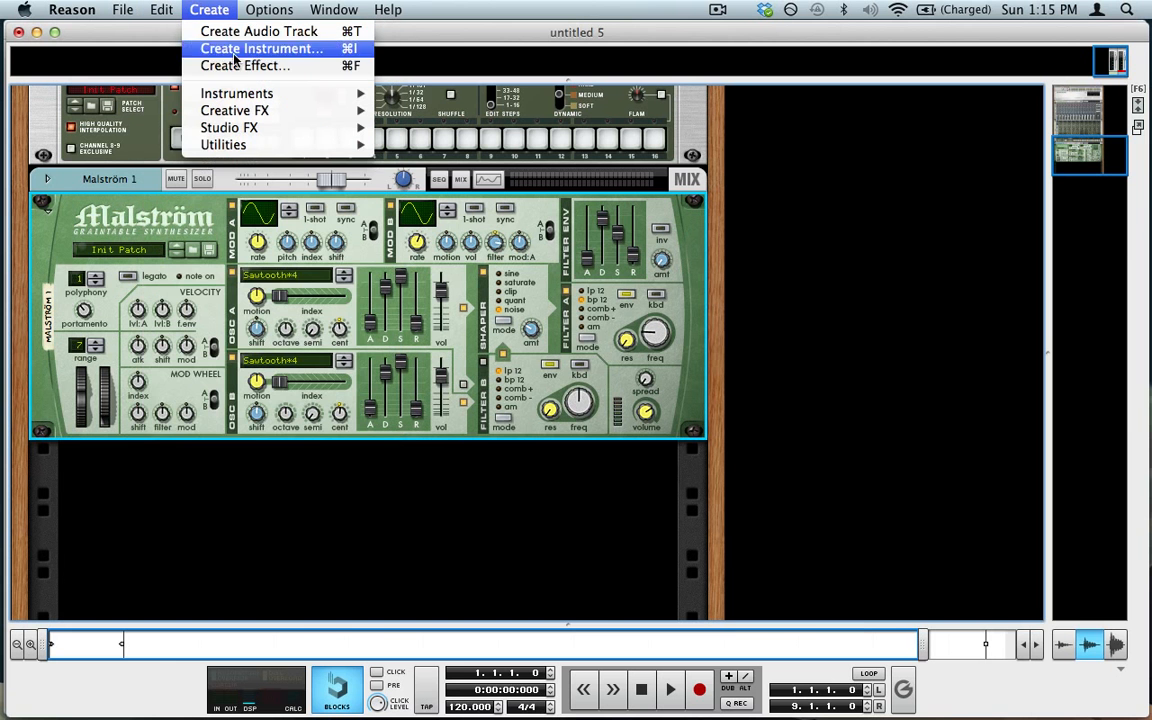
pyautogui.click(221, 62)
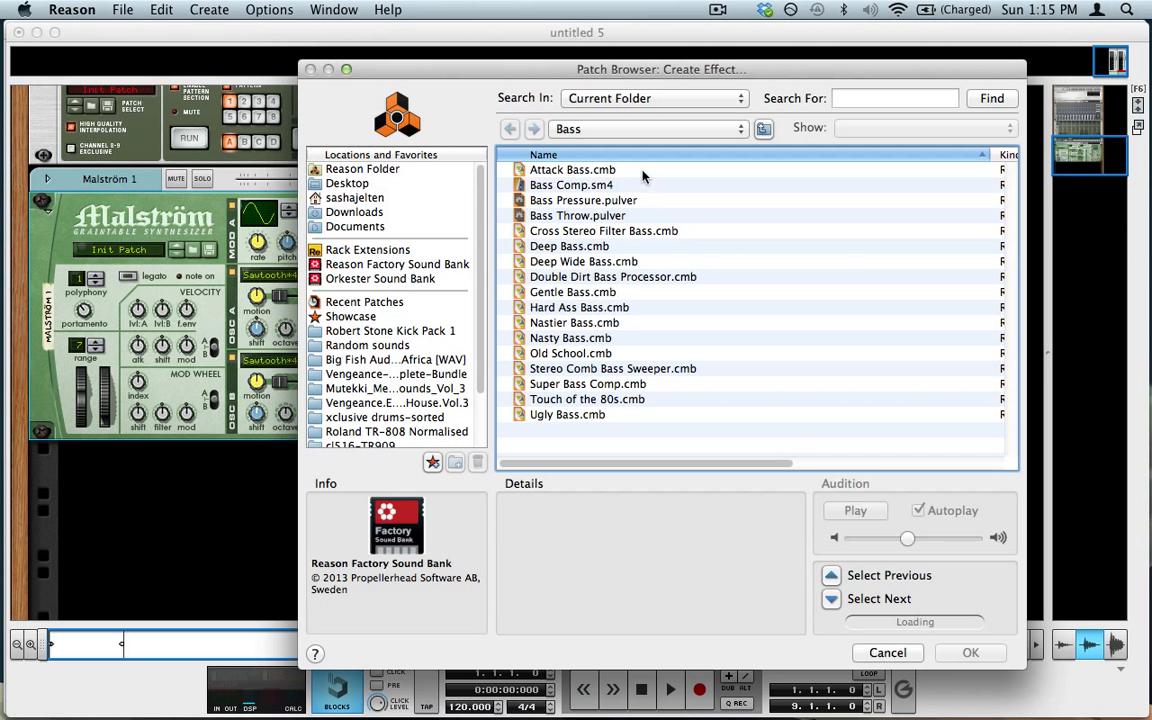
pyautogui.click(608, 129)
pyautogui.click(625, 159)
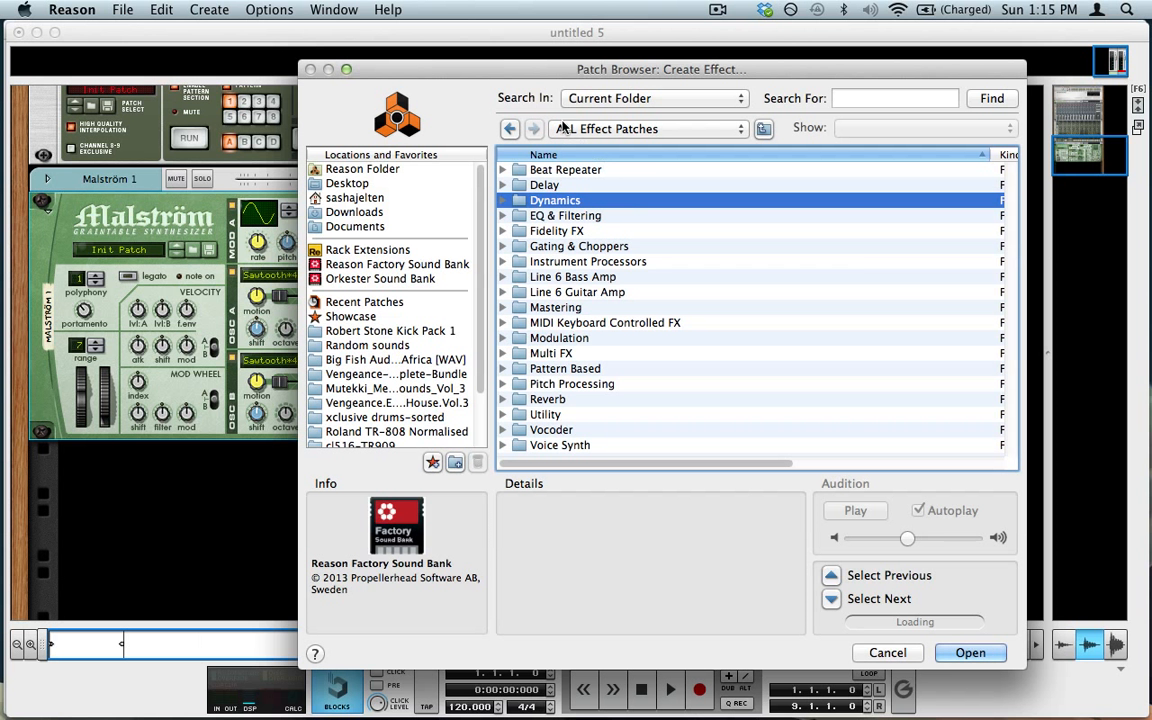
pyautogui.doubleClick(545, 201)
pyautogui.doubleClick(545, 170)
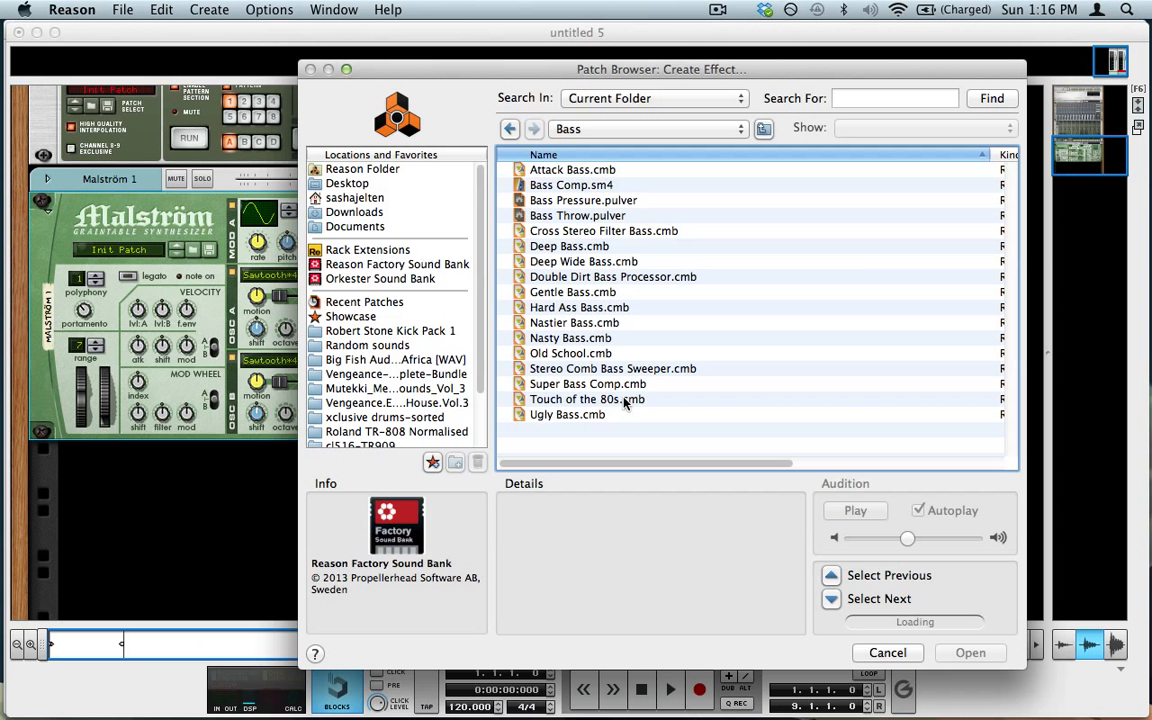
pyautogui.click(573, 323)
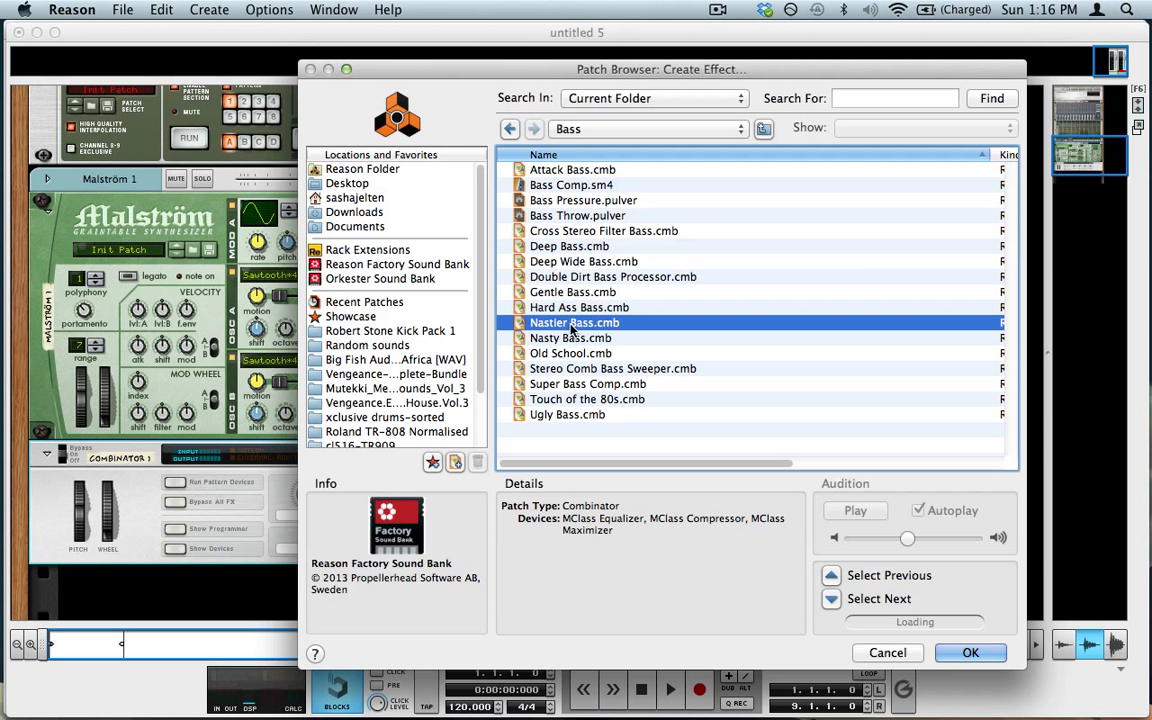
pyautogui.doubleClick(572, 327)
# Step: Show the Nastier Bass Combinator's devices, compare the sound with it bypassed and enabled, and examine its equalizer, compressor and maximizer
pyautogui.scroll(-3, 240, 500)
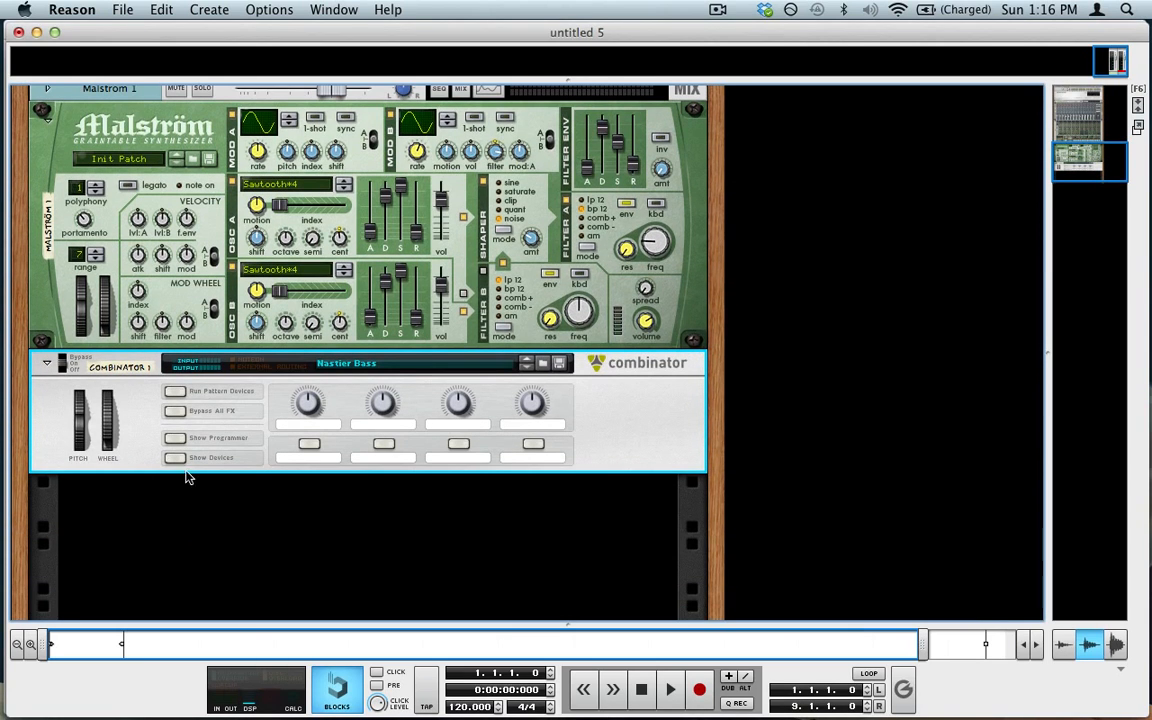
pyautogui.click(180, 462)
pyautogui.scroll(-3, 180, 462)
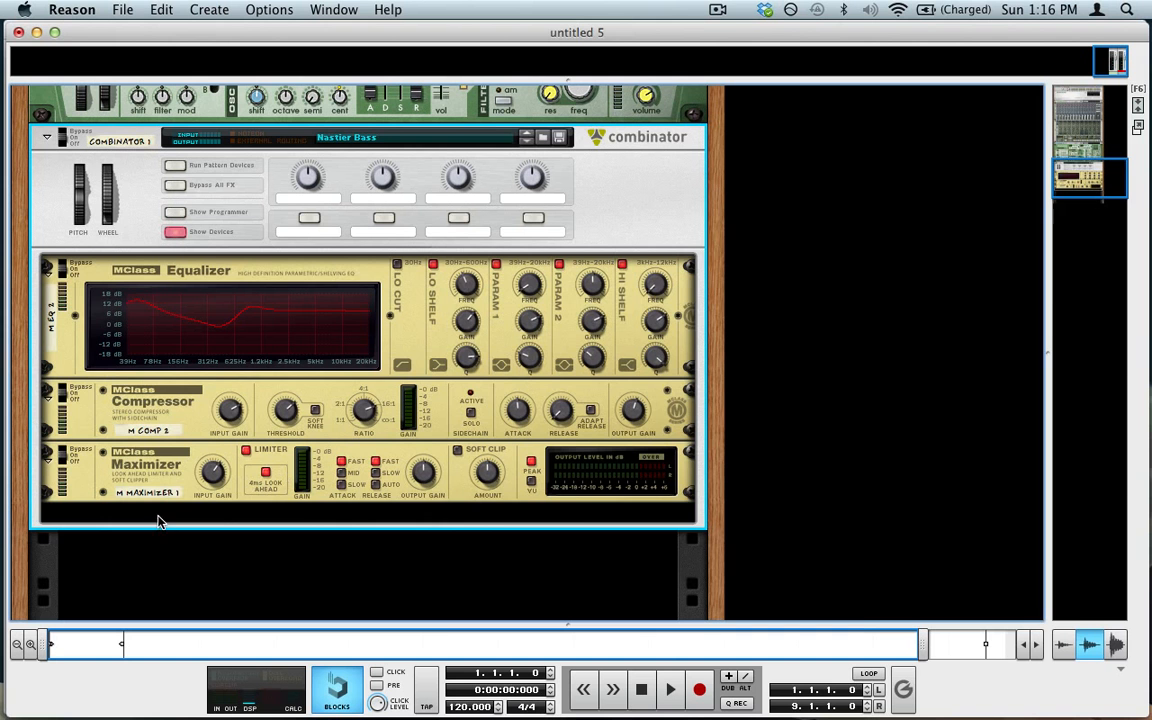
pyautogui.scroll(4, 158, 522)
pyautogui.scroll(3, 158, 522)
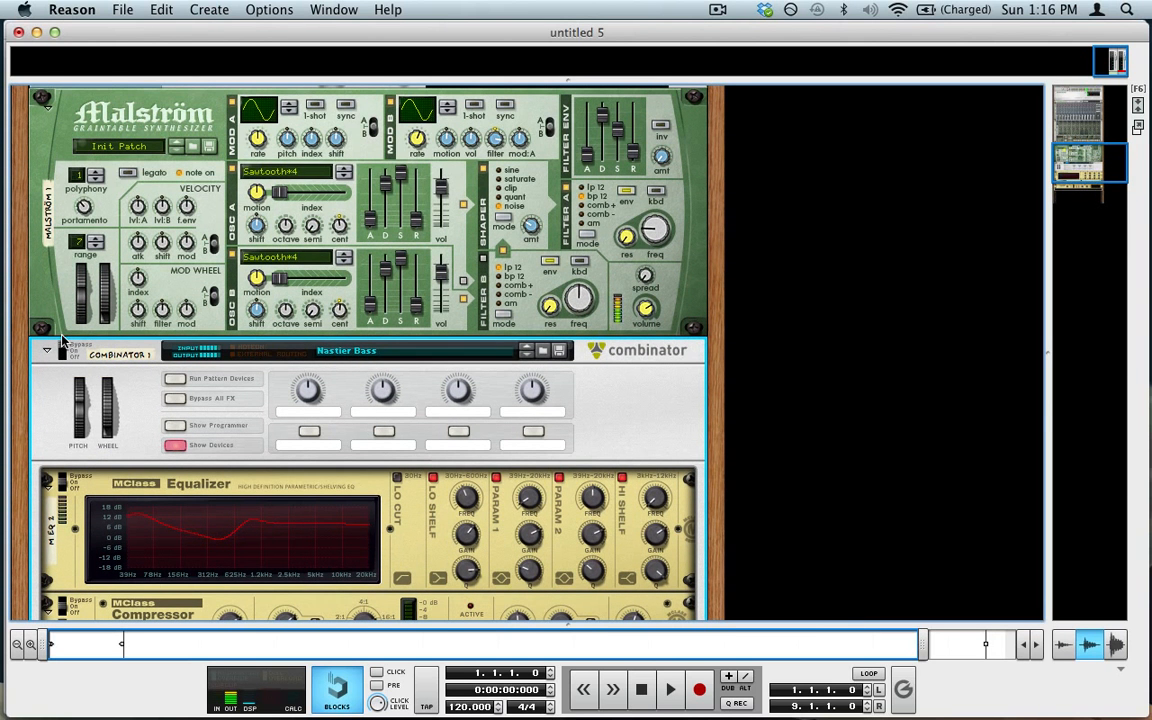
pyautogui.click(60, 350)
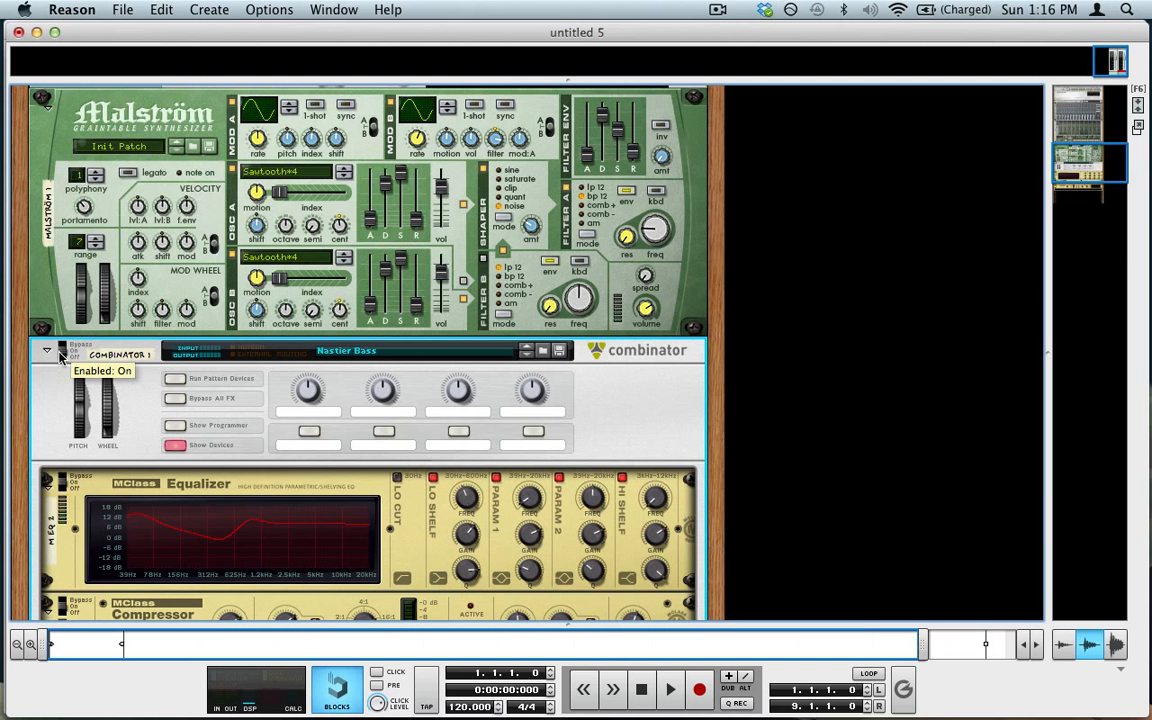
pyautogui.scroll(-5, 60, 355)
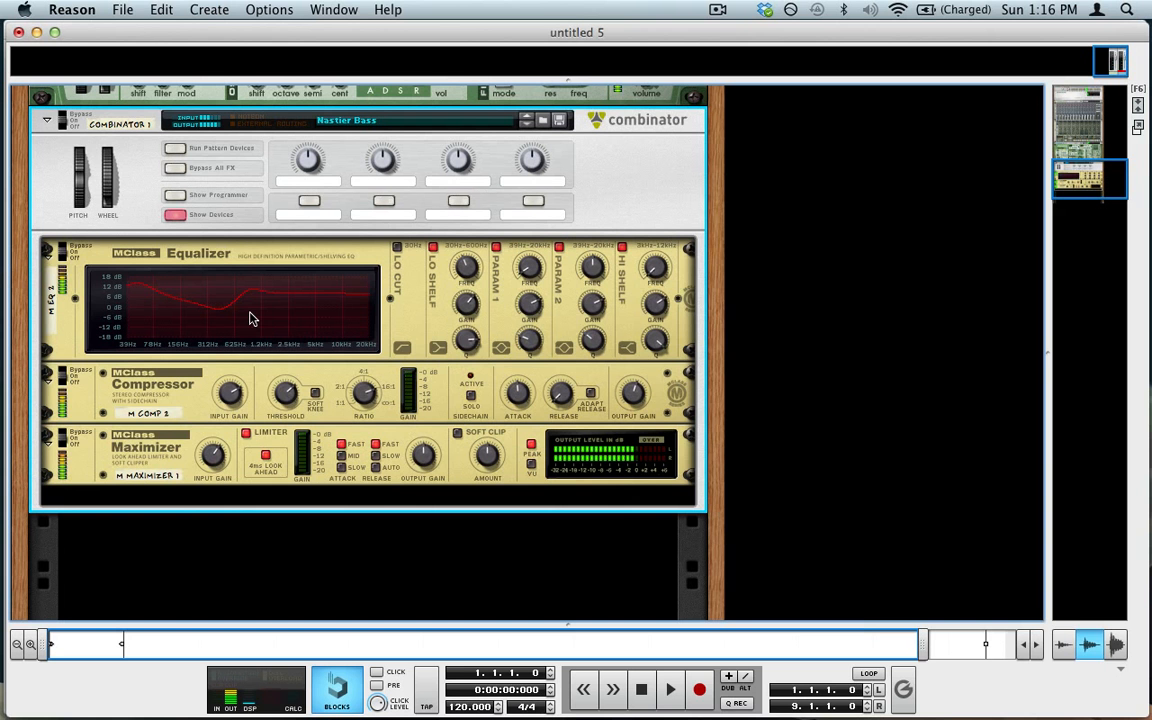
pyautogui.scroll(5, 252, 316)
# Step: Adjust the Malström's Mod B rate and hide the Combinator's devices
pyautogui.moveTo(418, 149); pyautogui.dragTo(418, 115)
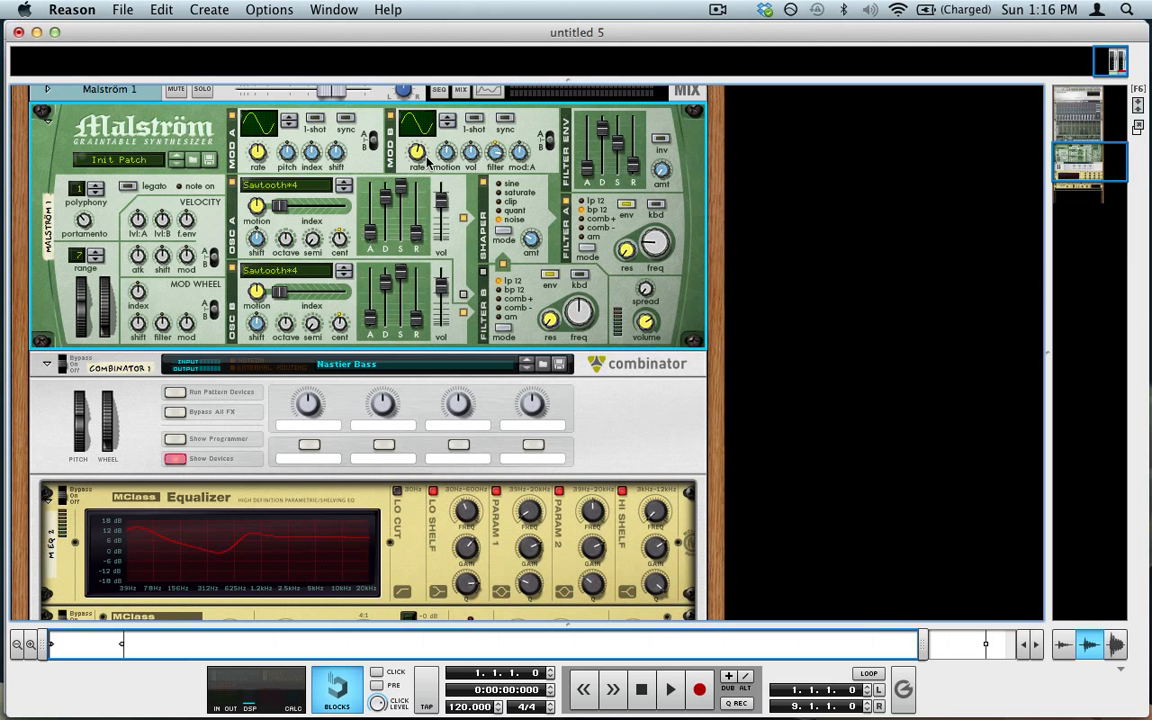
pyautogui.click(175, 460)
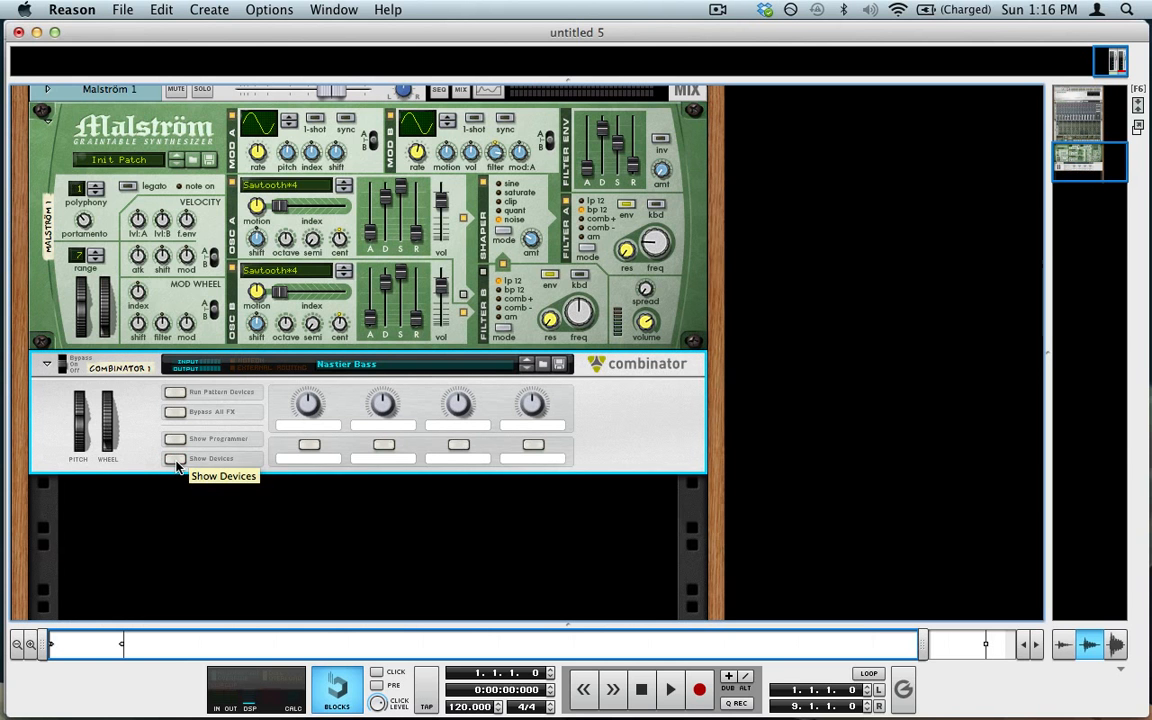
pyautogui.scroll(2, 176, 465)
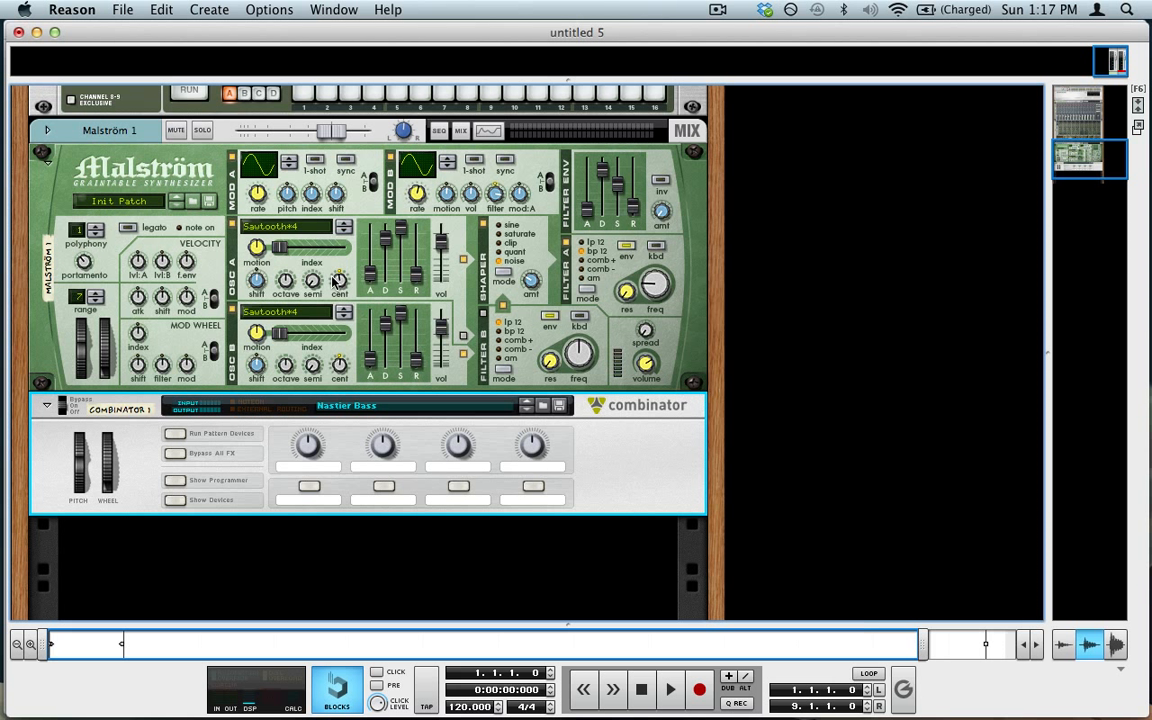
# Step: Try the shaper's sine mode with a higher amount in place of noise mode
pyautogui.moveTo(335, 282)
pyautogui.click(502, 230)
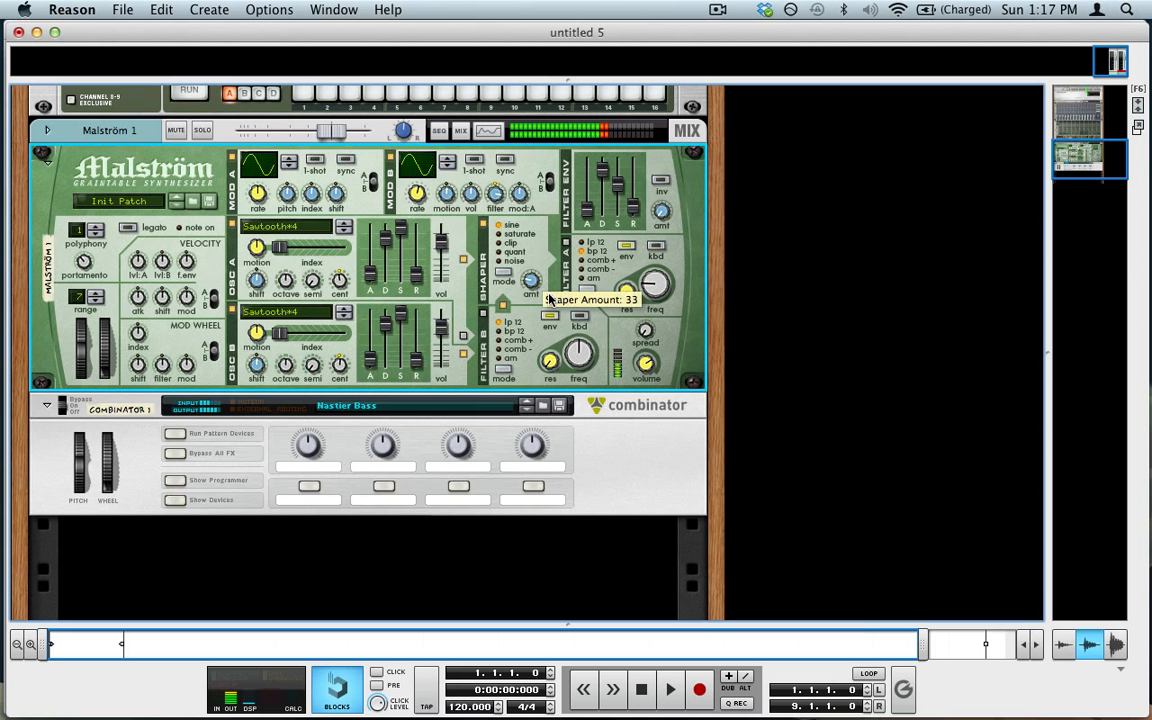
pyautogui.moveTo(548, 299); pyautogui.dragTo(548, 227)
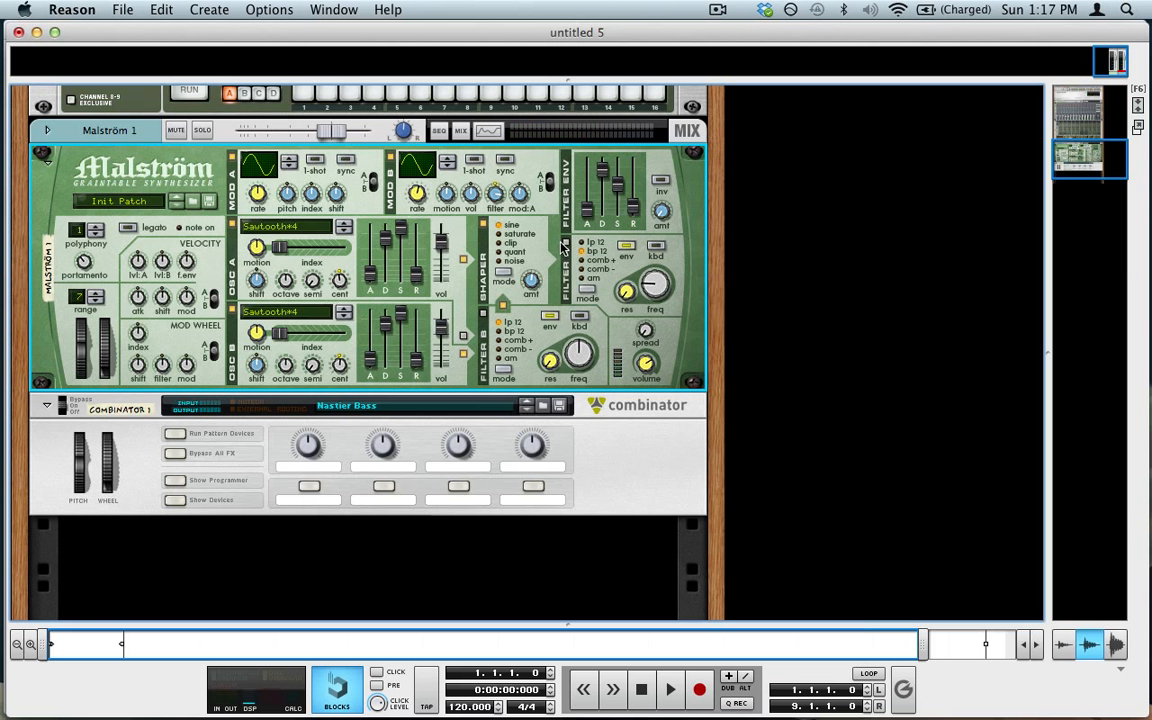
pyautogui.click(564, 243)
pyautogui.moveTo(532, 288)
pyautogui.mouseDown()
pyautogui.moveTo(532, 270)
pyautogui.moveTo(530, 284)
pyautogui.mouseUp()
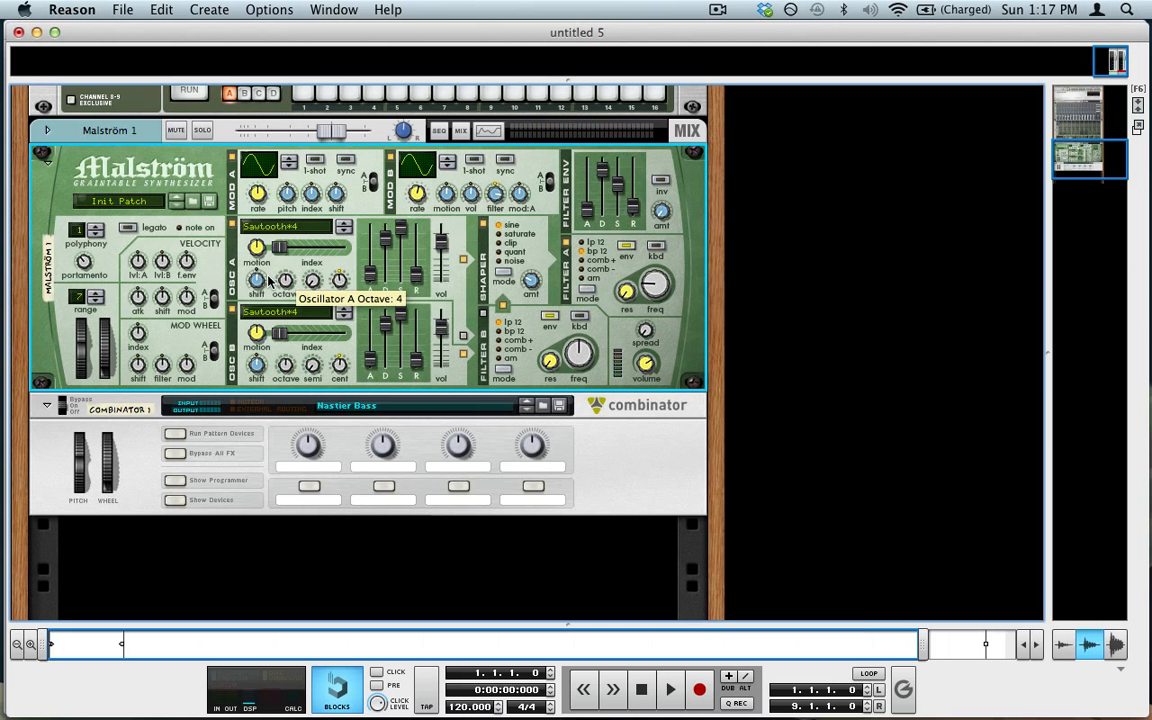
pyautogui.moveTo(257, 289)
pyautogui.mouseDown()
pyautogui.moveTo(257, 266)
pyautogui.moveTo(257, 289)
pyautogui.mouseUp()
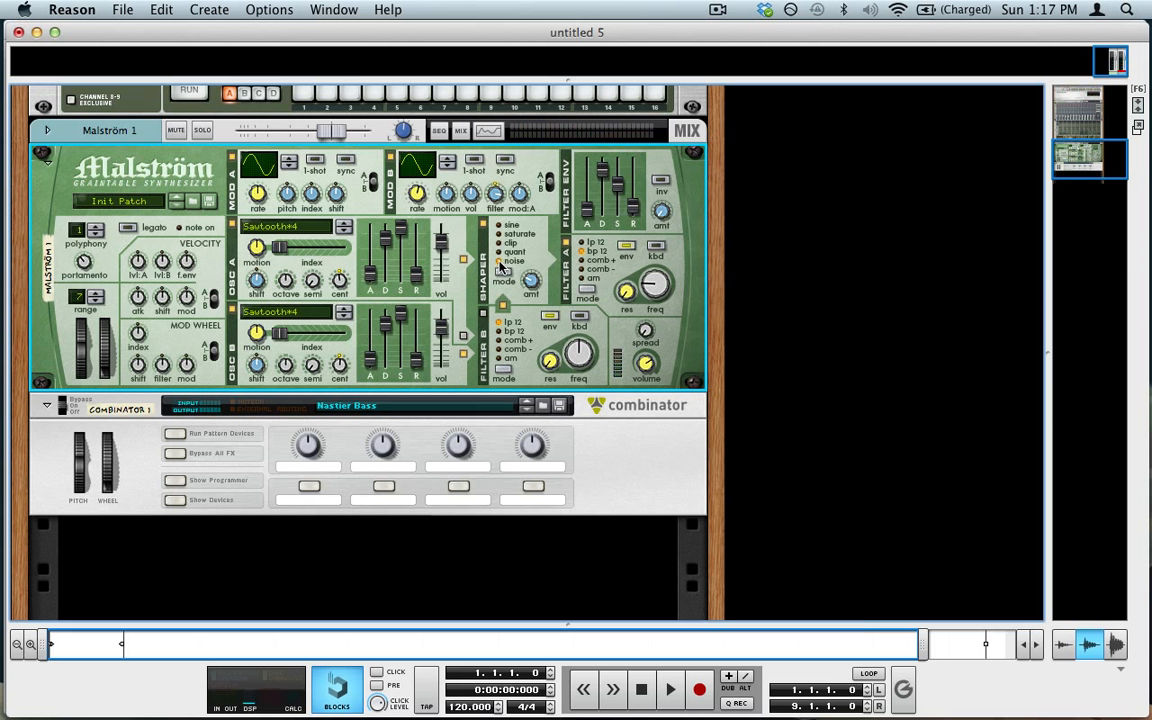
# Step: Try out the Malström's Oscillator A shift and examine the modulation inputs and cabling on the rear of the rack
pyautogui.moveTo(258, 283); pyautogui.dragTo(289, 253)
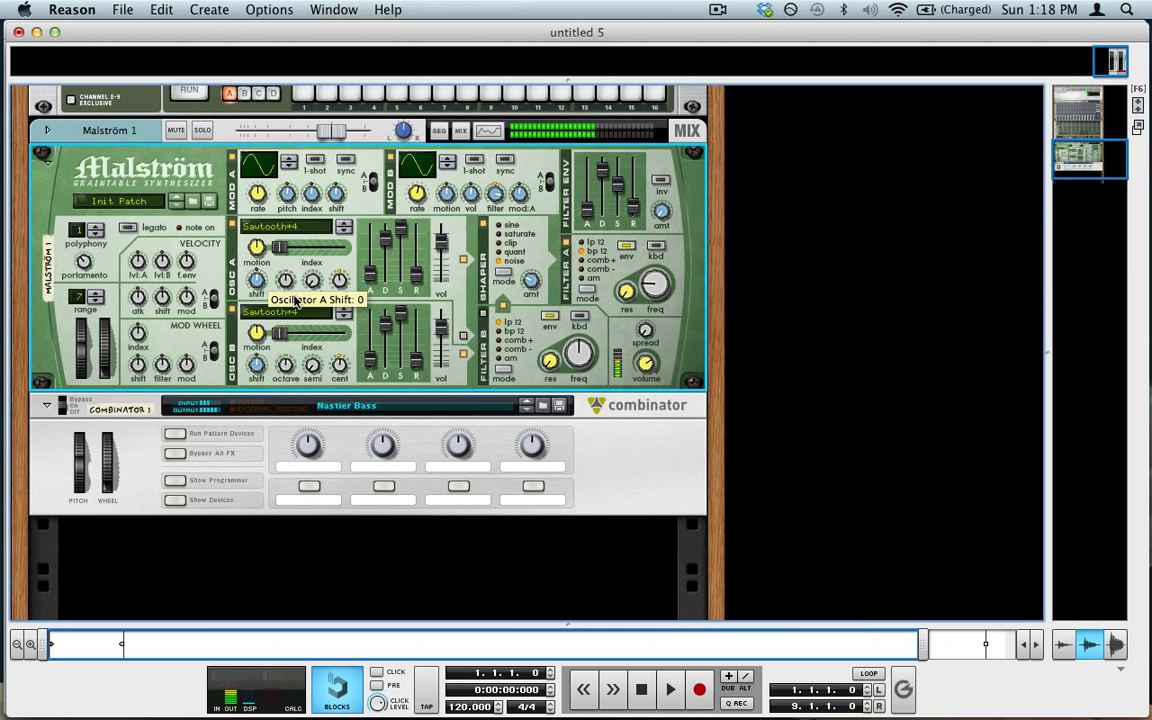
pyautogui.scroll(-3, 296, 332)
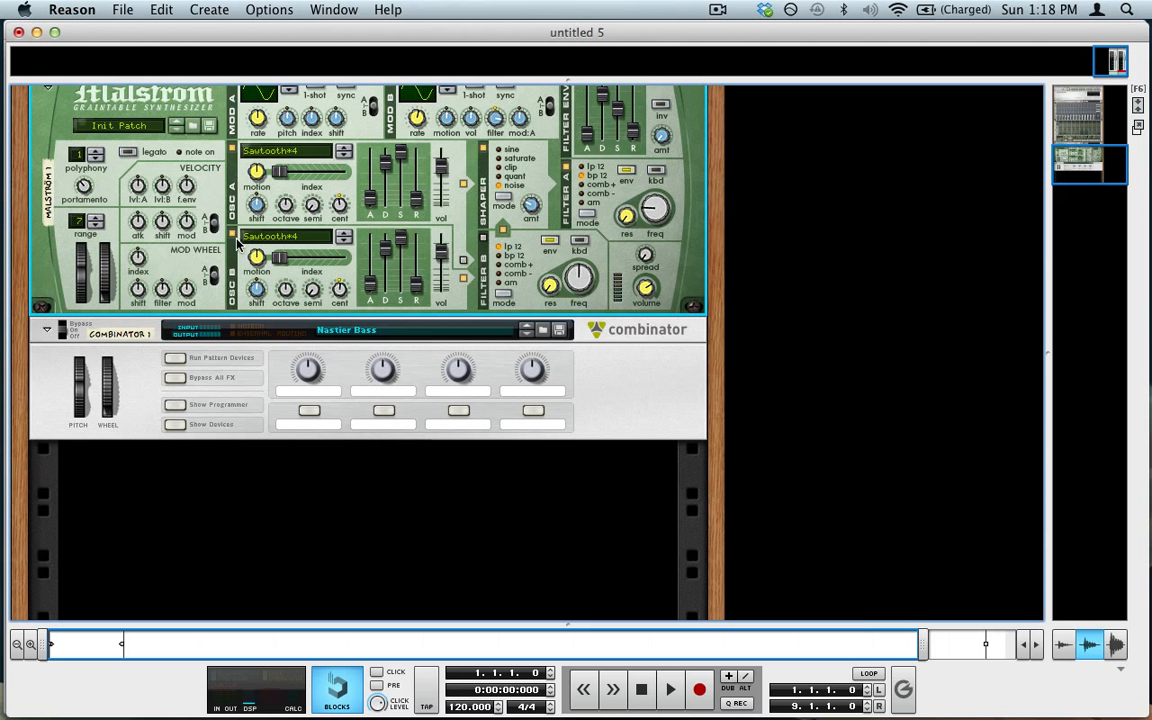
pyautogui.scroll(3, 280, 156)
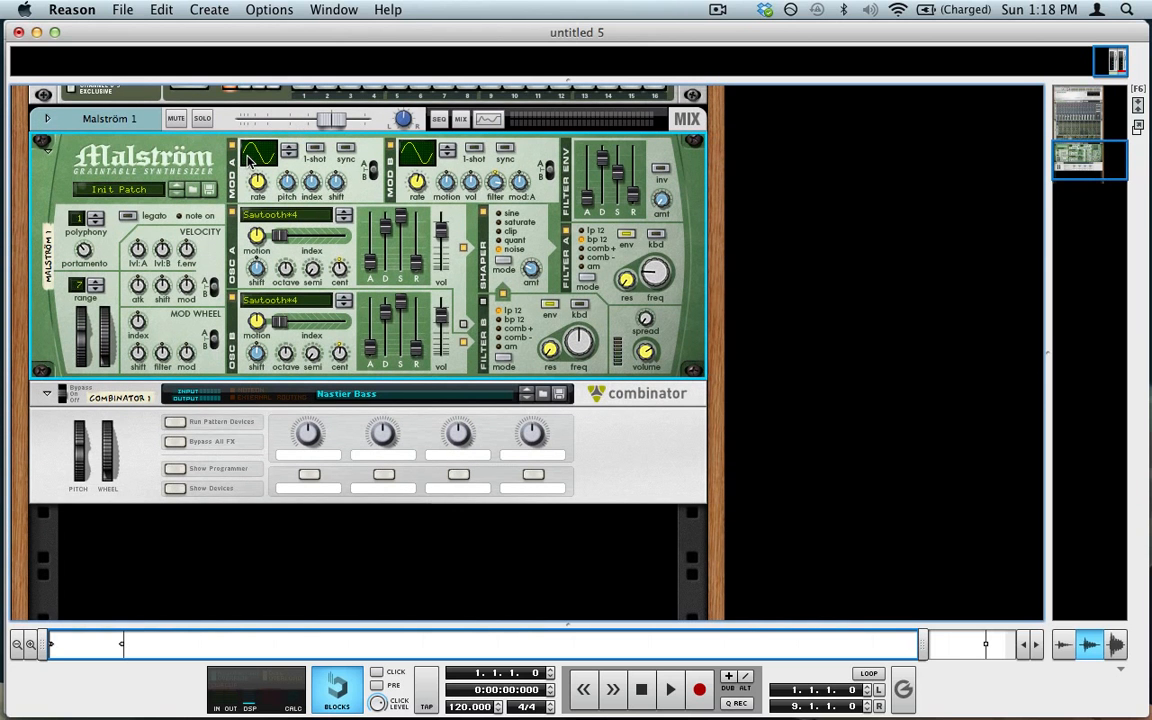
pyautogui.press('Tab')
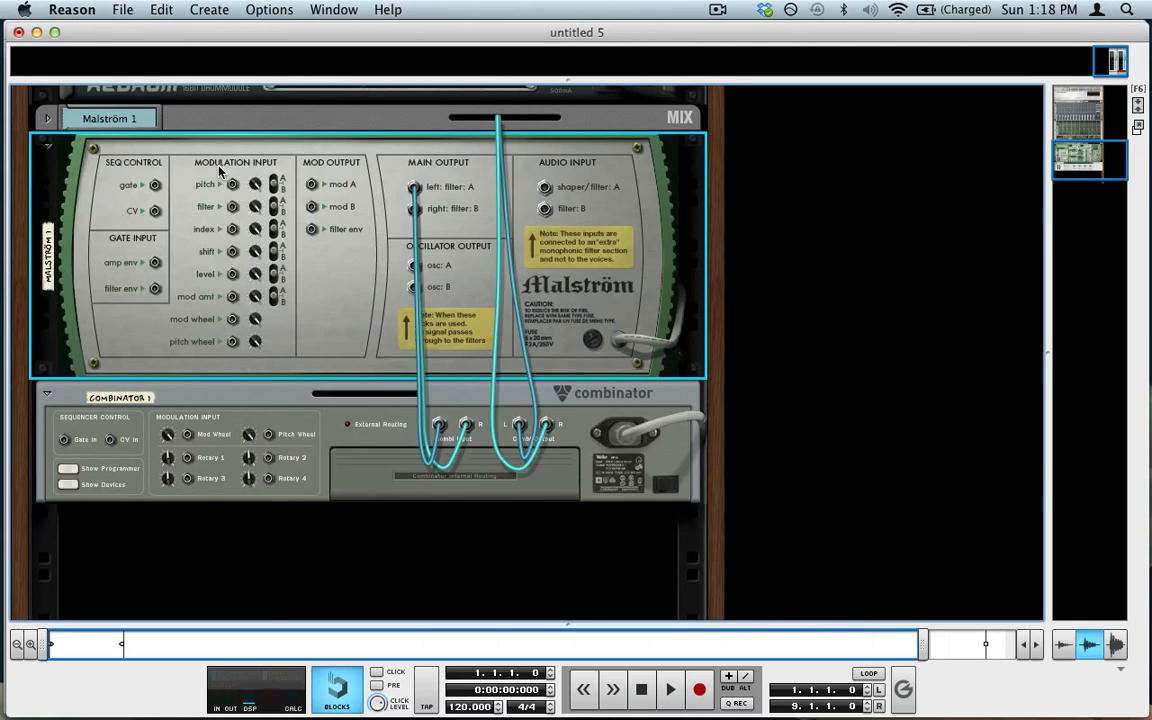
pyautogui.press('Tab')
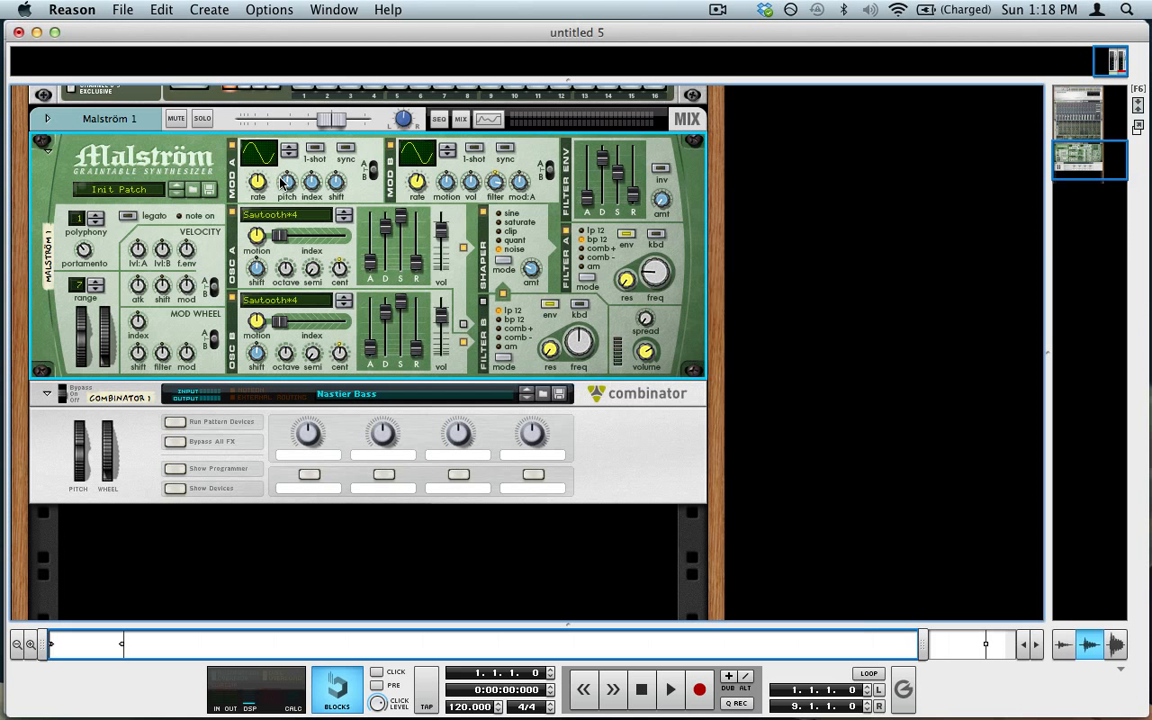
# Step: Try an automation lane for the Malström's Oscillator A shift, then delete it and restore the full rack view
pyautogui.keyDown('alt'); pyautogui.click(256, 270); pyautogui.keyUp('alt')
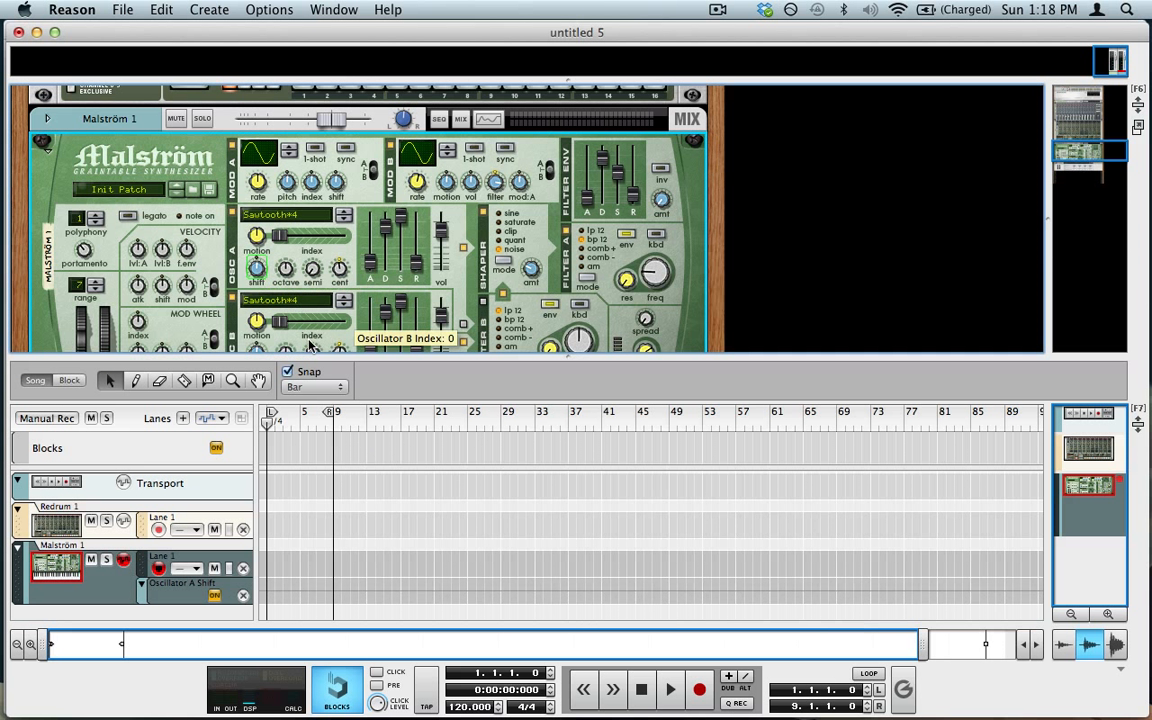
pyautogui.click(242, 597)
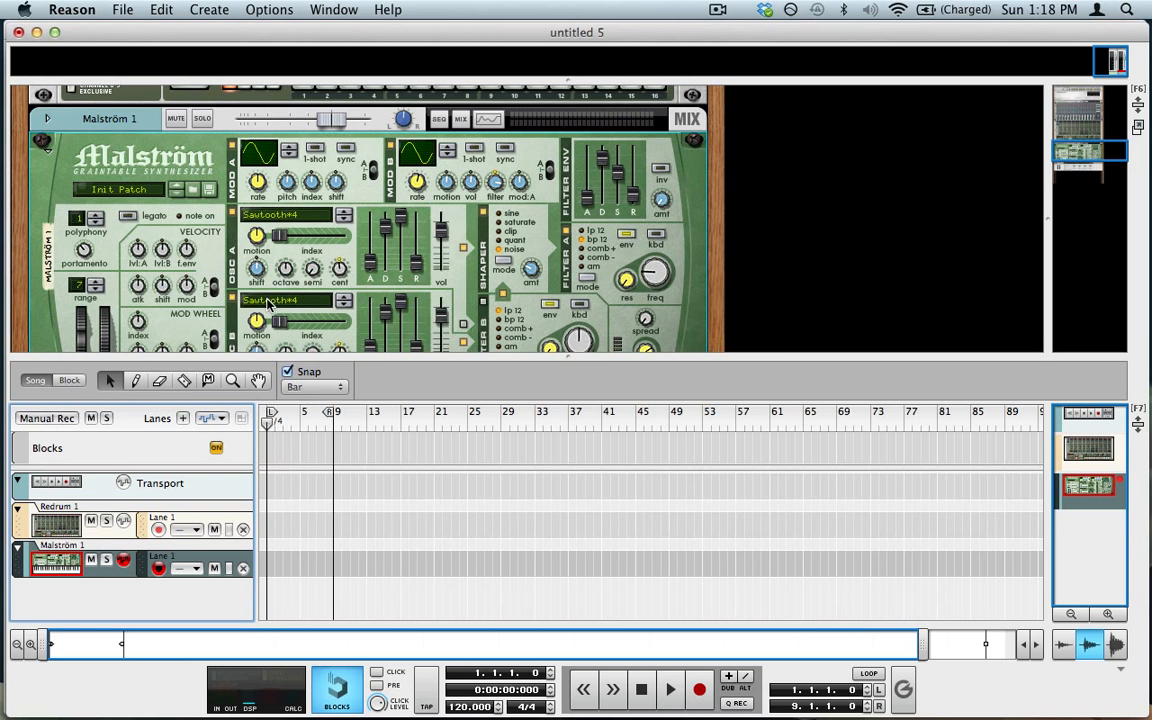
pyautogui.press('F4')
pyautogui.press('F4')
pyautogui.press('F5')
pyautogui.press('F6')
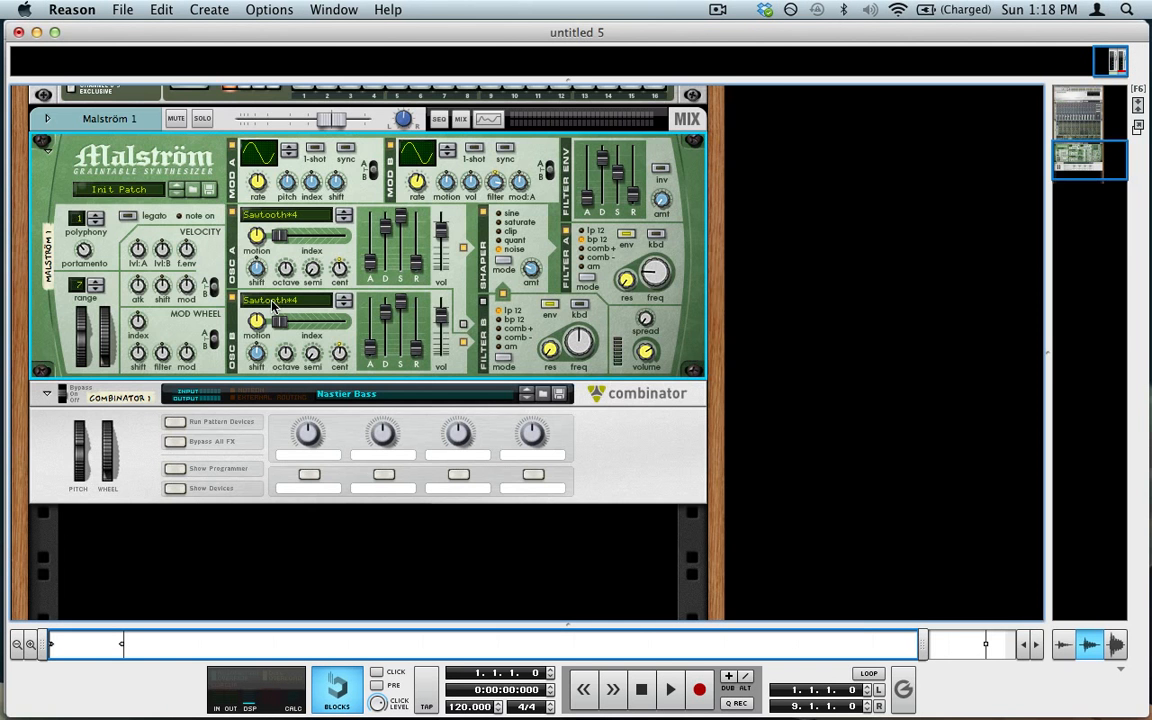
# Step: Adjust the rate of the Malström's Mod B while auditioning the bass sound
pyautogui.scroll(-2, 268, 340)
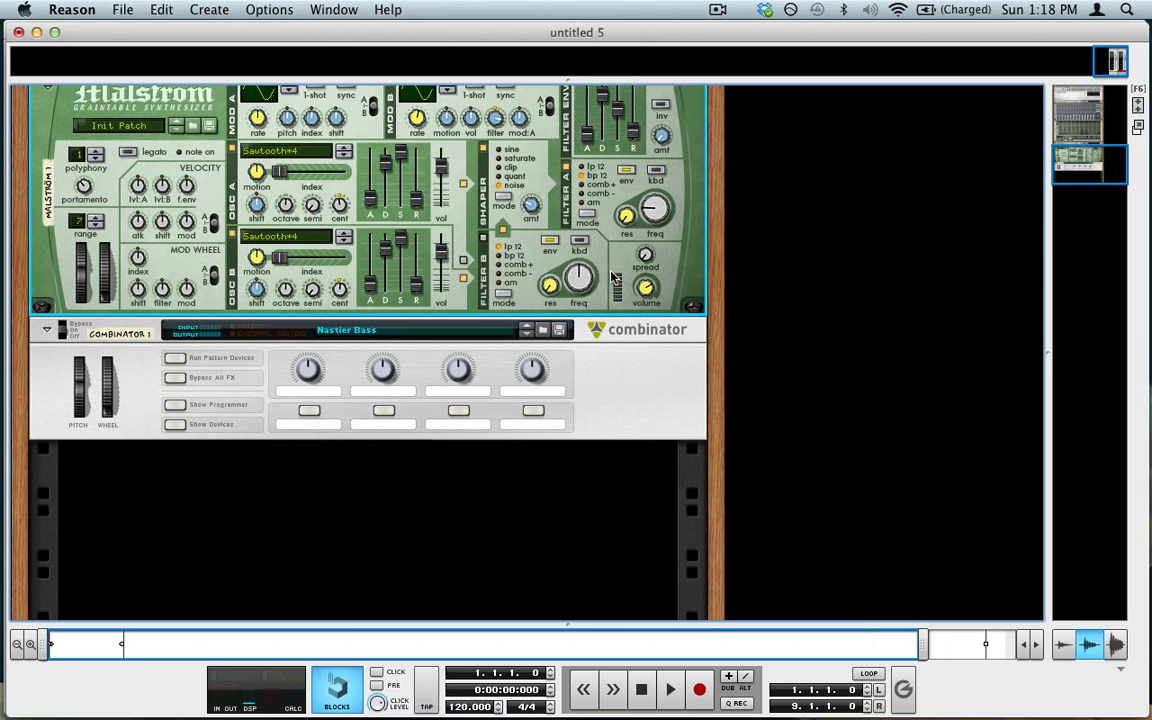
pyautogui.scroll(3, 614, 278)
pyautogui.scroll(-1, 614, 278)
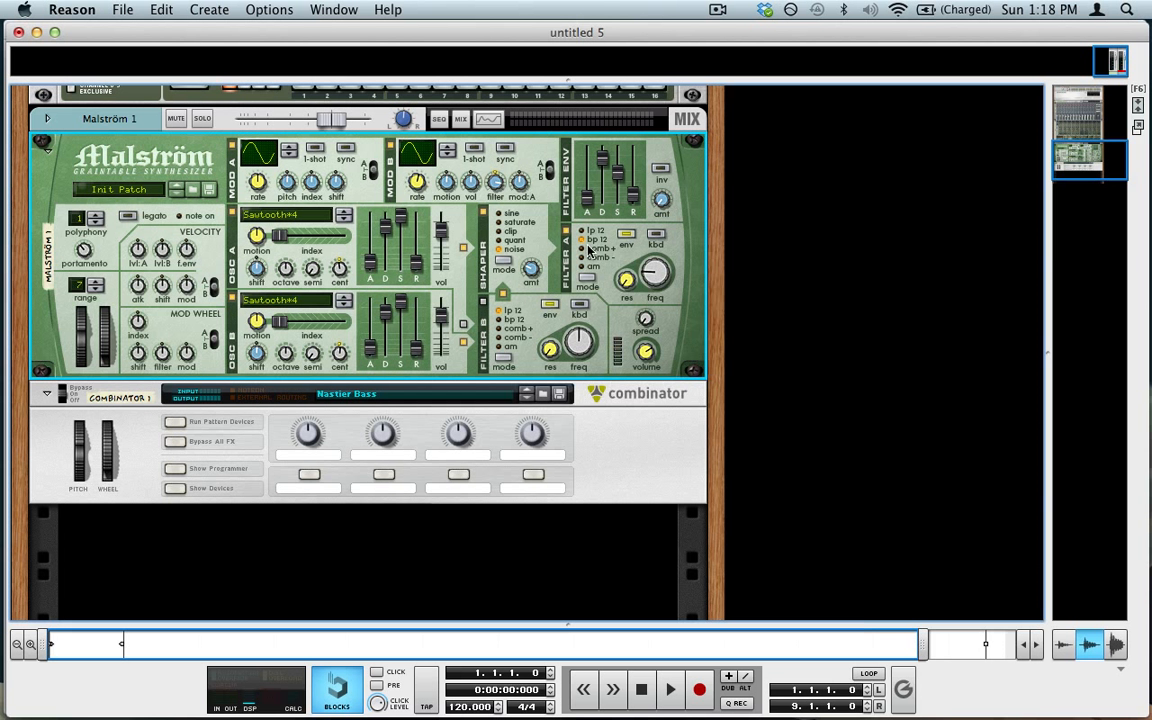
pyautogui.moveTo(420, 180); pyautogui.dragTo(460, 165)
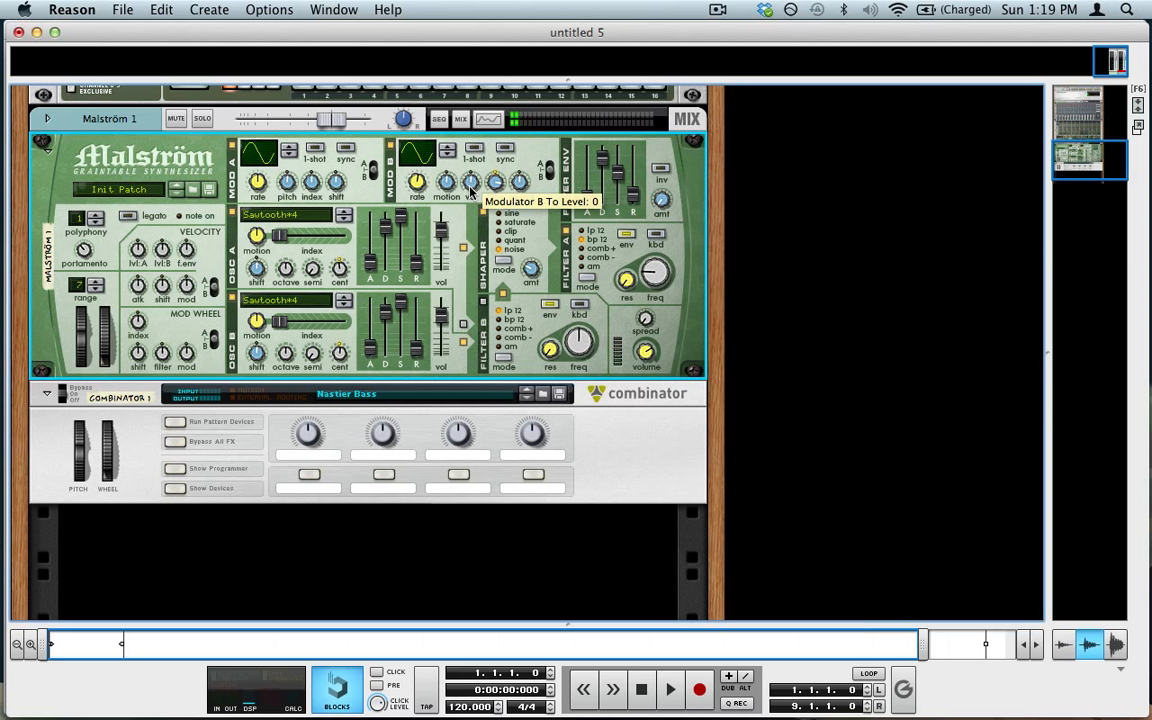